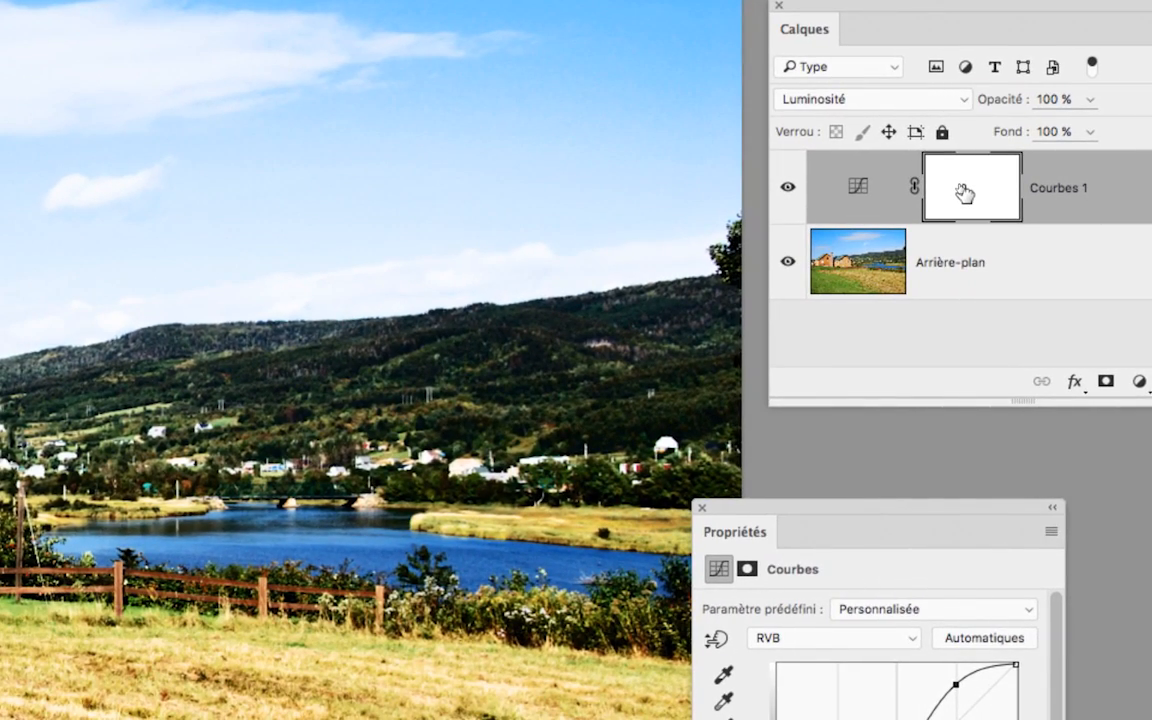
Delete the layer mask of the Courbes 1 adjustment layer and move the curve properties clear of the photo
drag(965, 193, 1151, 372)
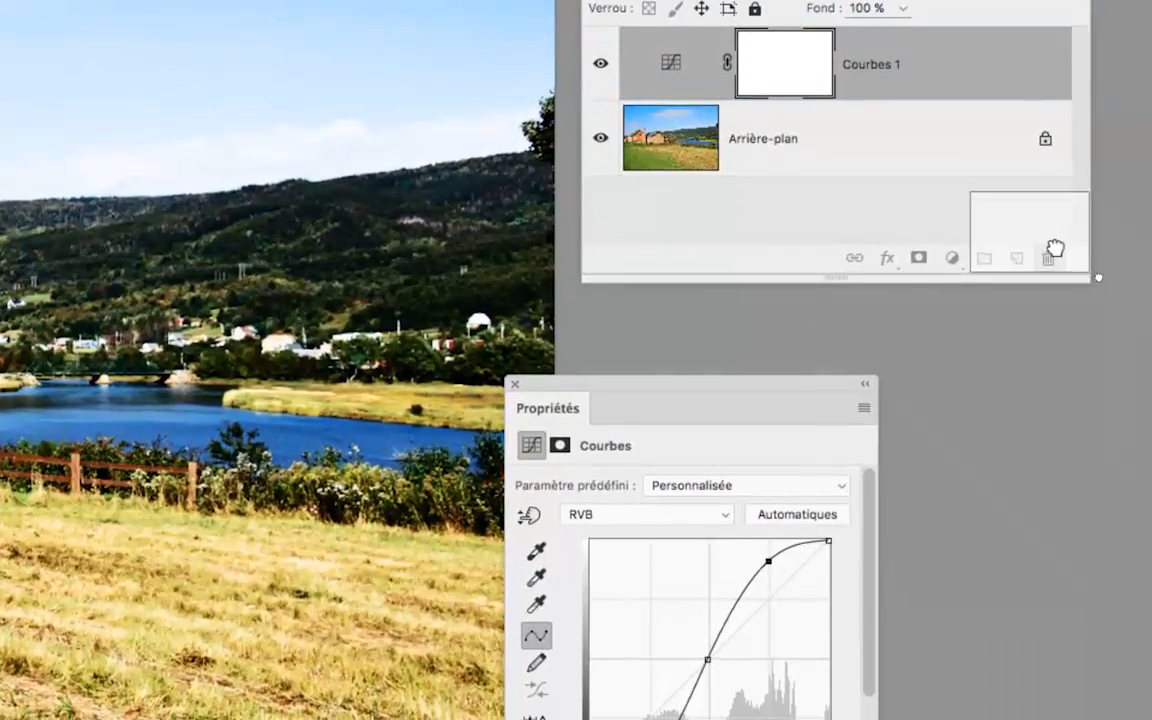
drag(1055, 247, 1055, 251)
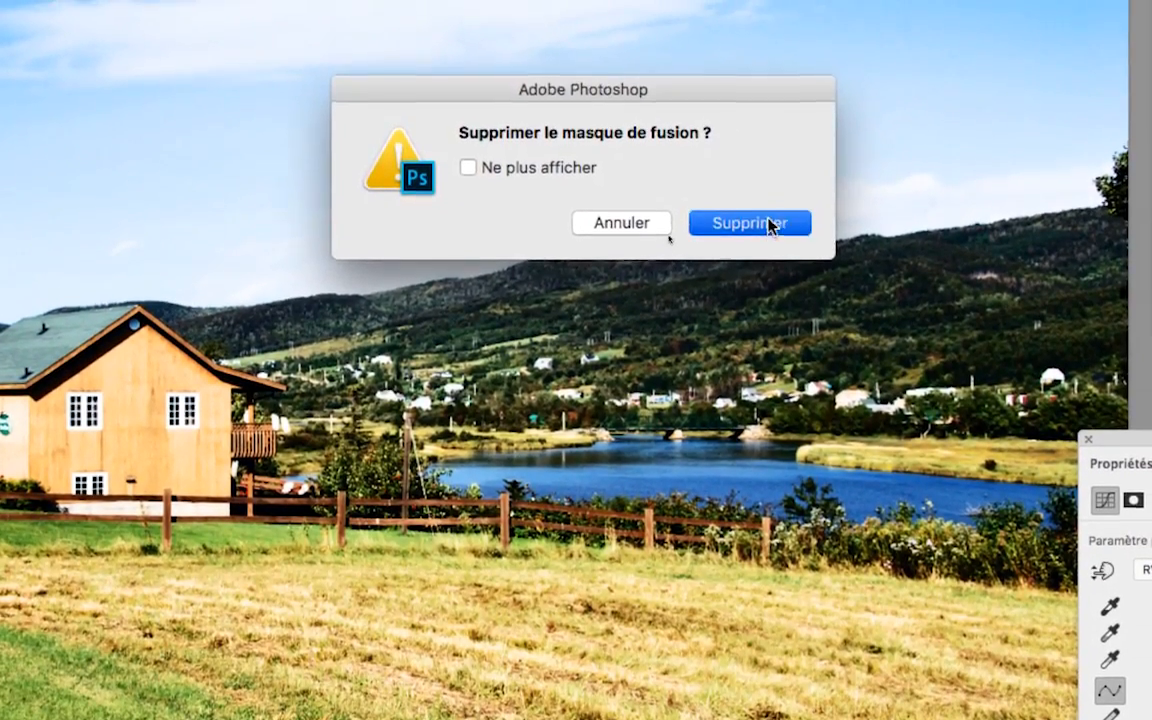
click(784, 279)
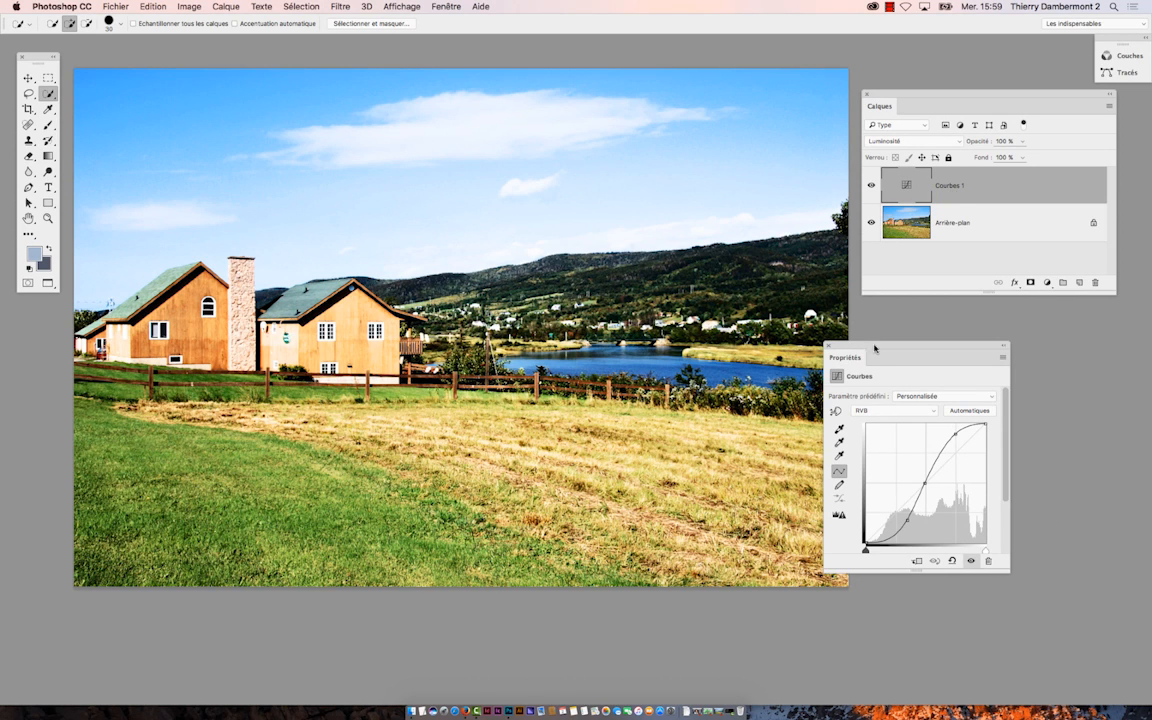
drag(875, 348, 956, 324)
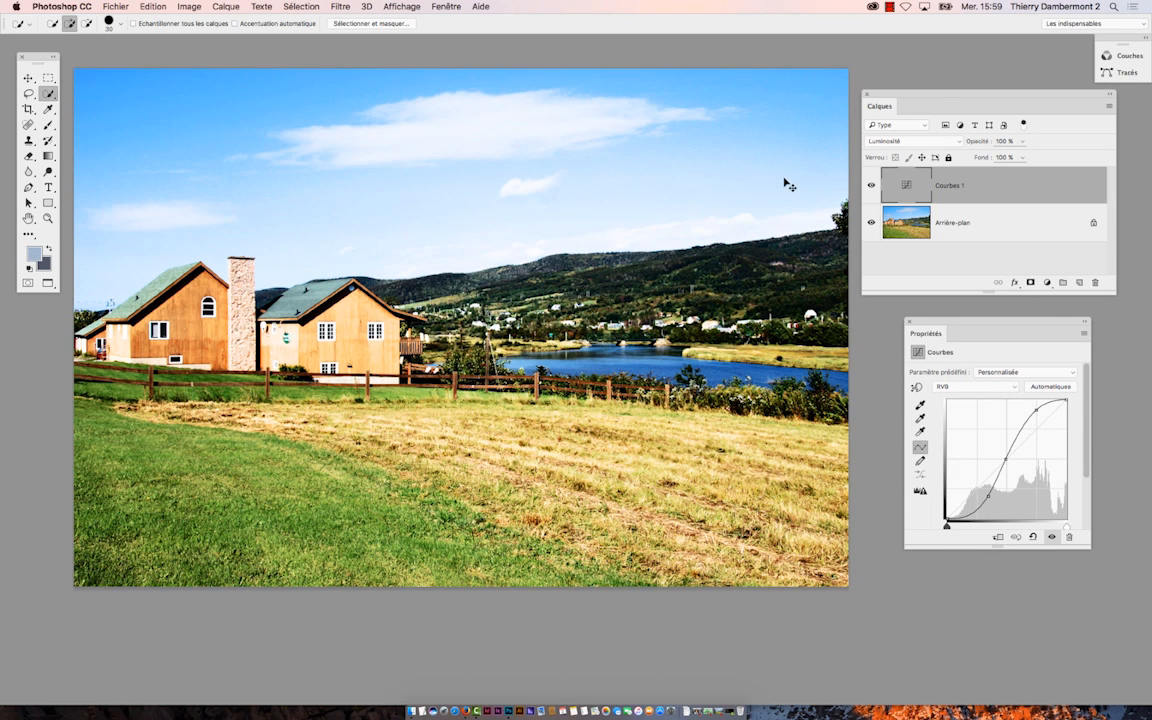
Try to select the sky by colour range, sampling the blue beside the large cloud with a tolerance of 24
click(293, 7)
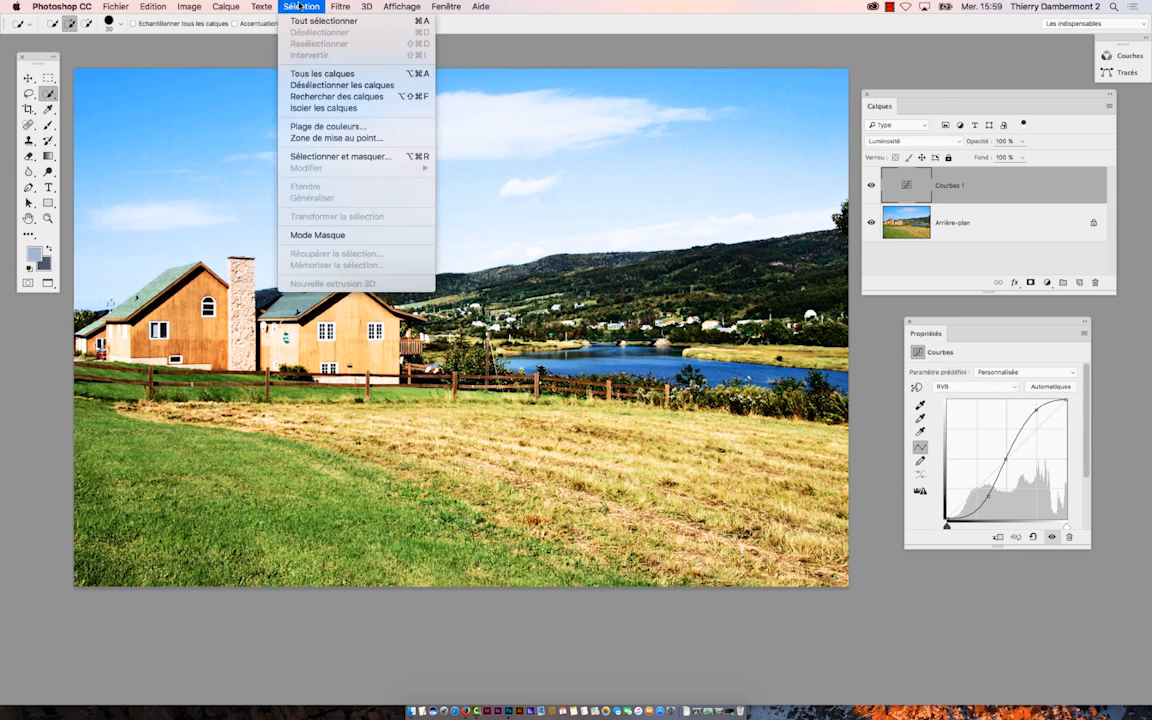
click(349, 127)
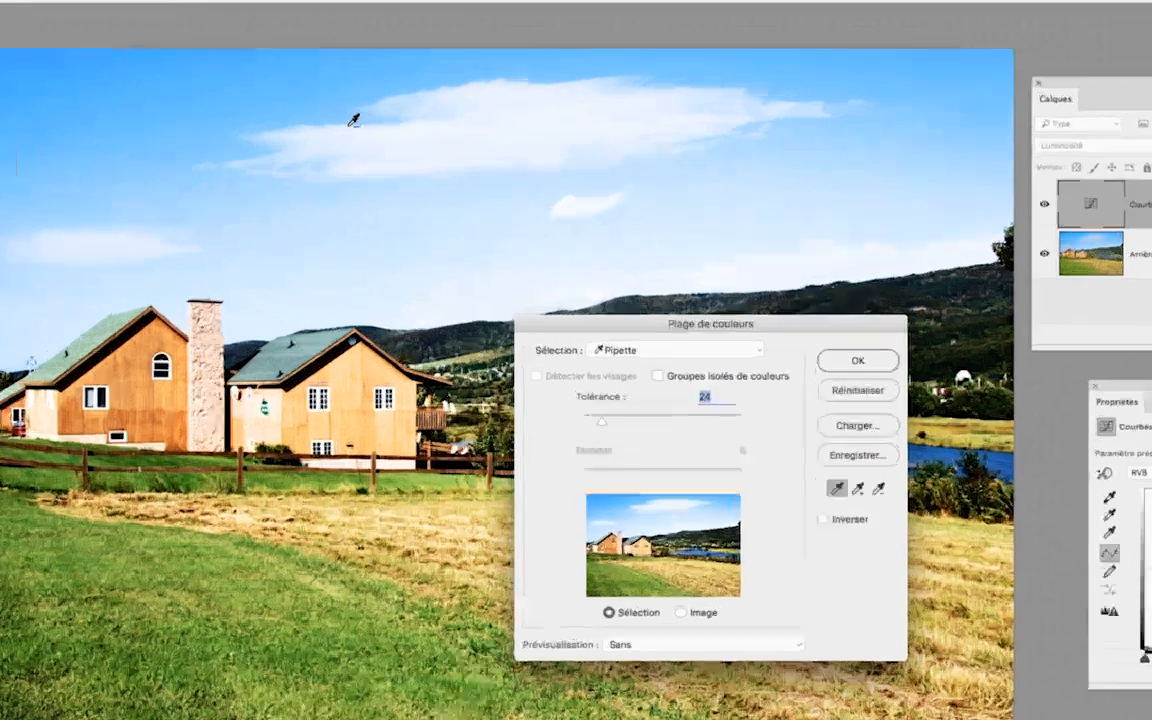
click(368, 122)
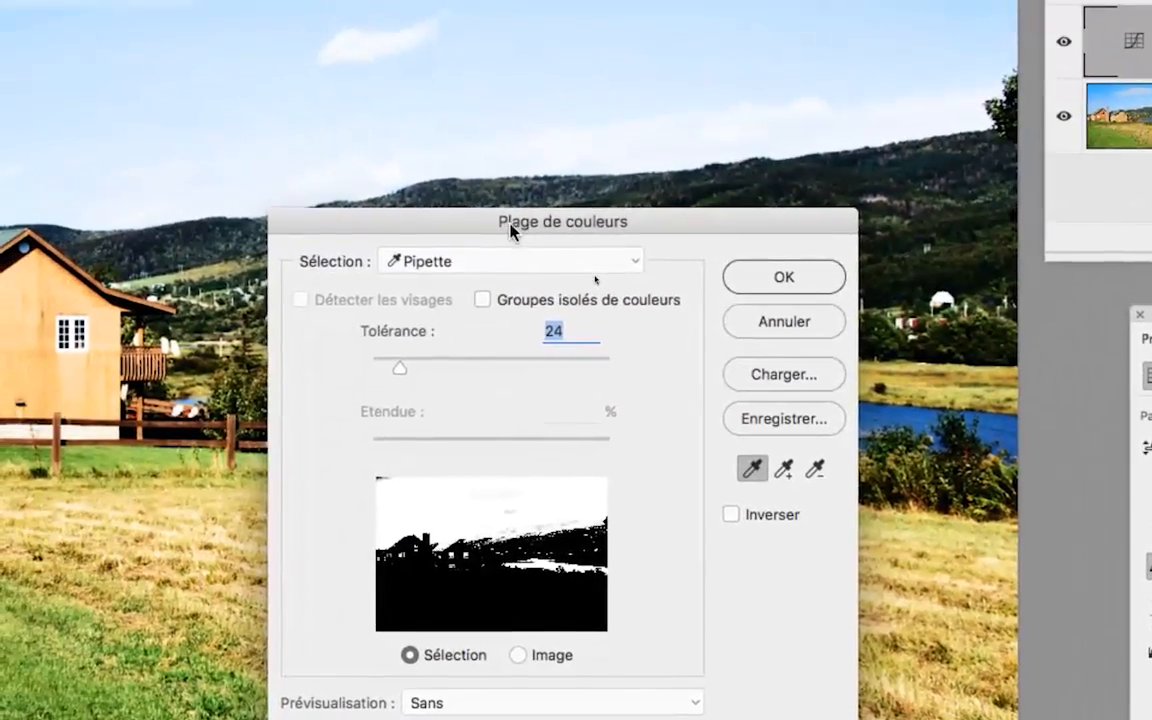
drag(510, 224, 650, 154)
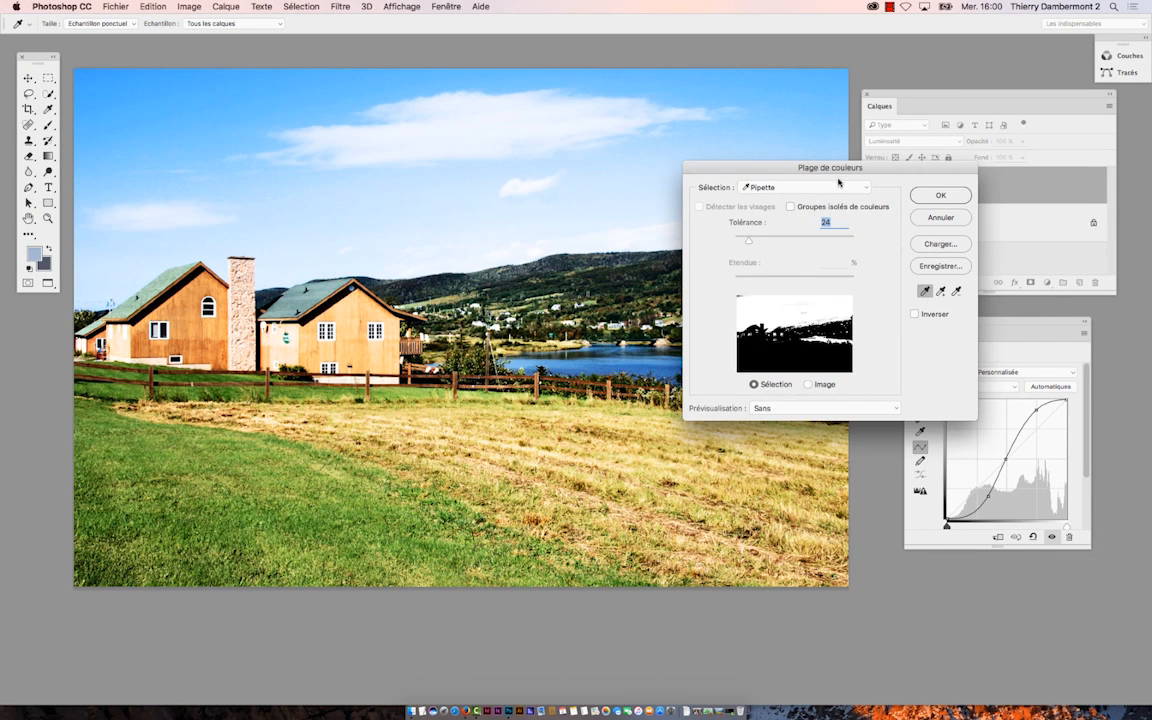
drag(838, 182, 915, 187)
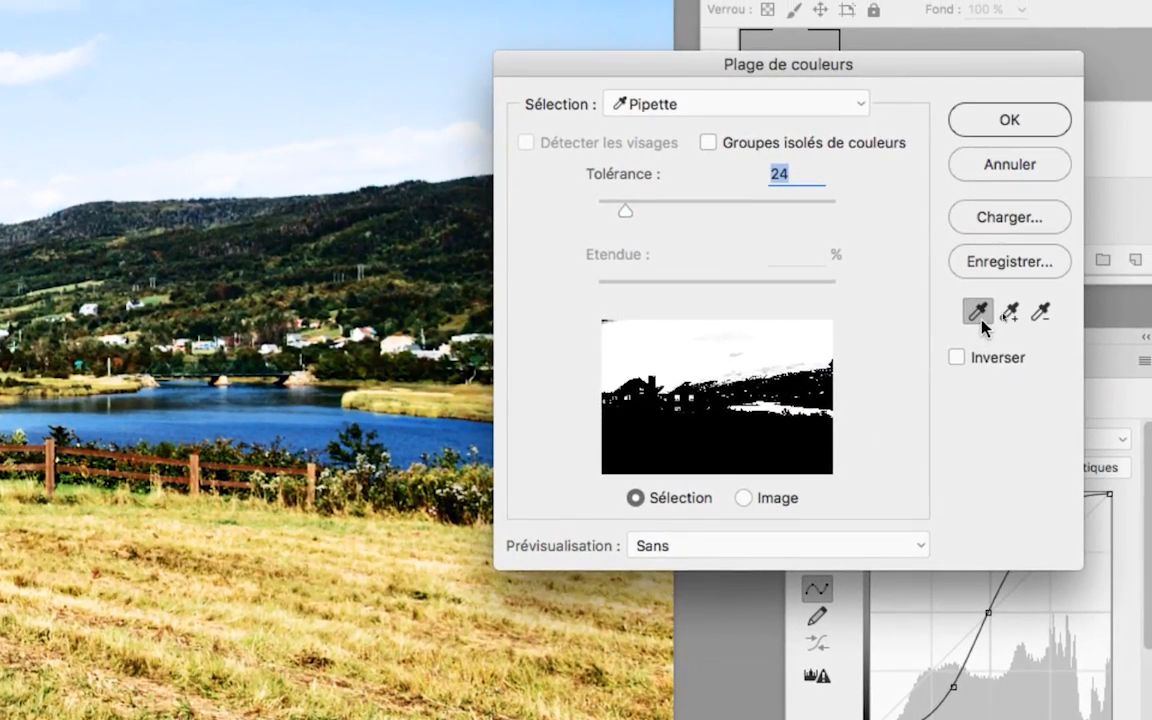
key(ctrl)
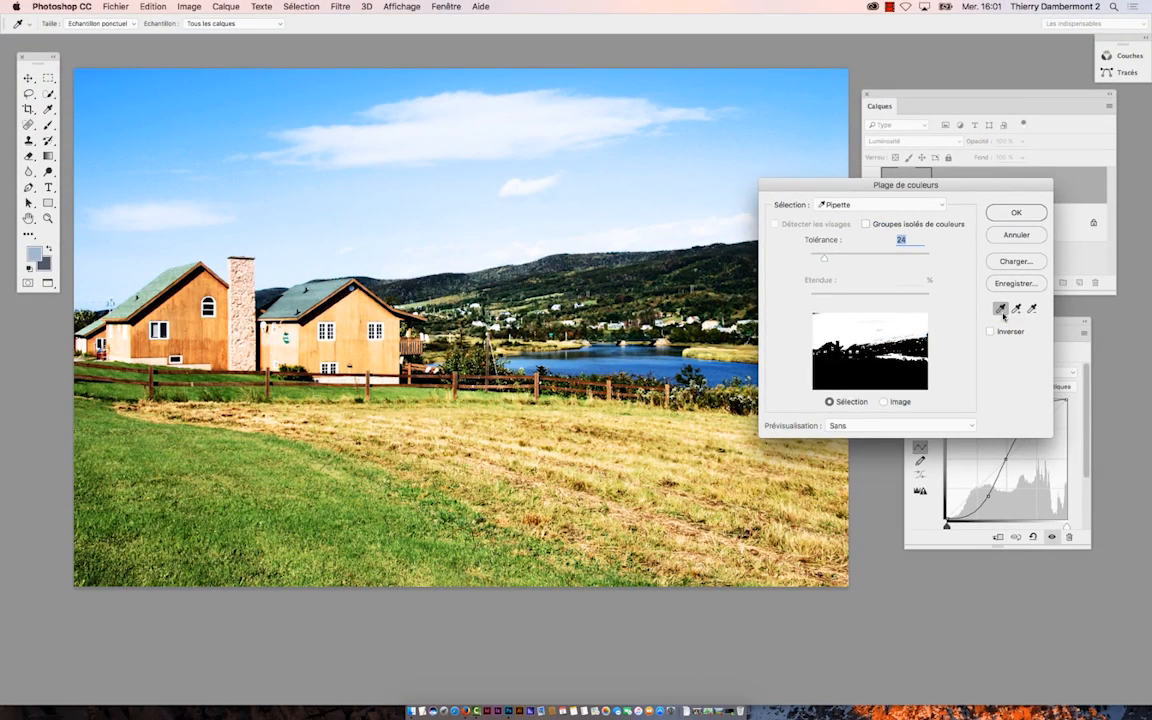
key(super)
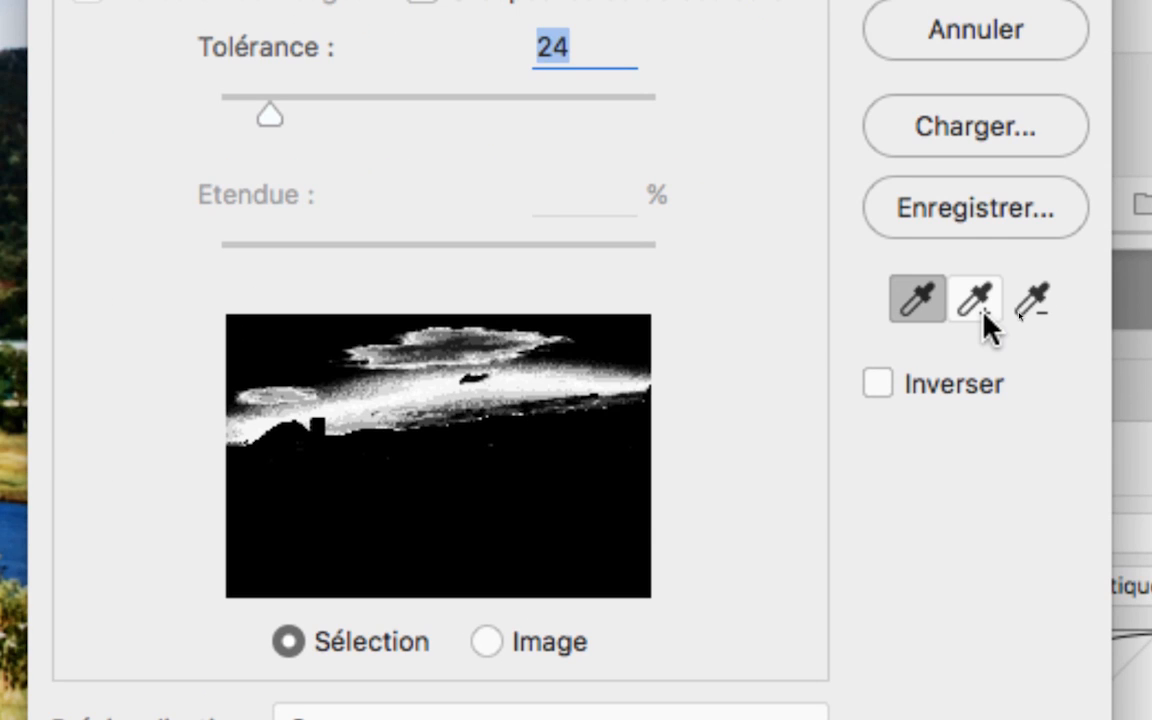
Add the light and medium blue tones across the sky to the colour range sample
click(983, 311)
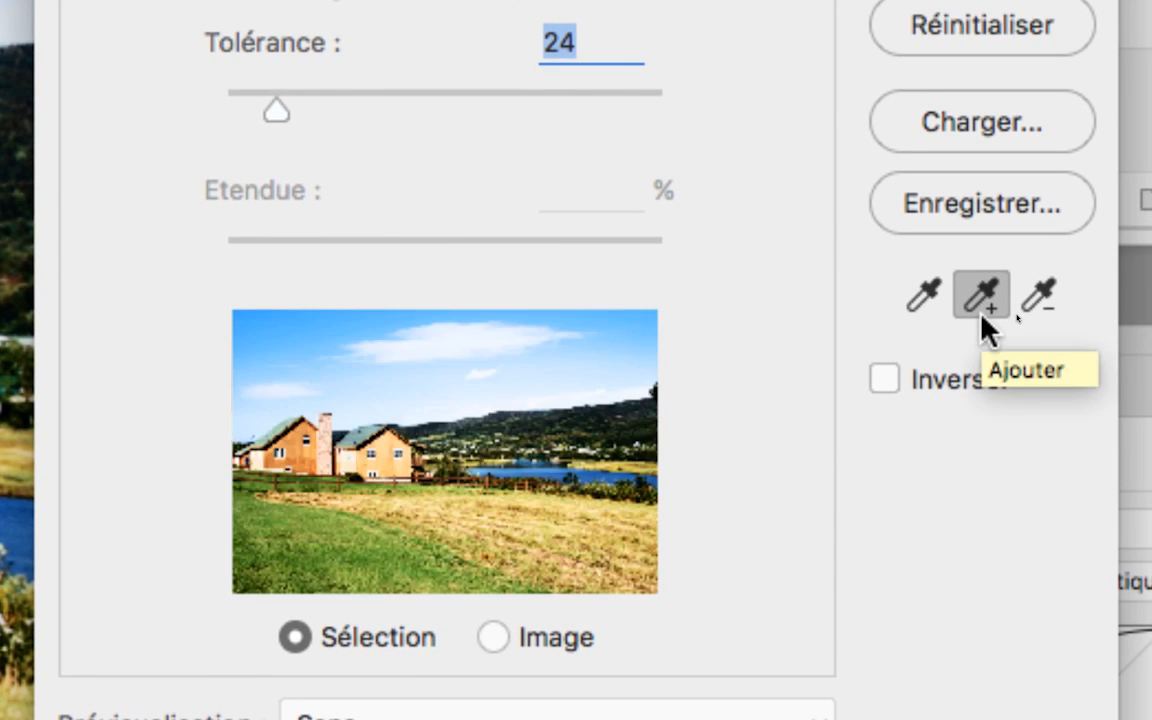
key(alt+super+8)
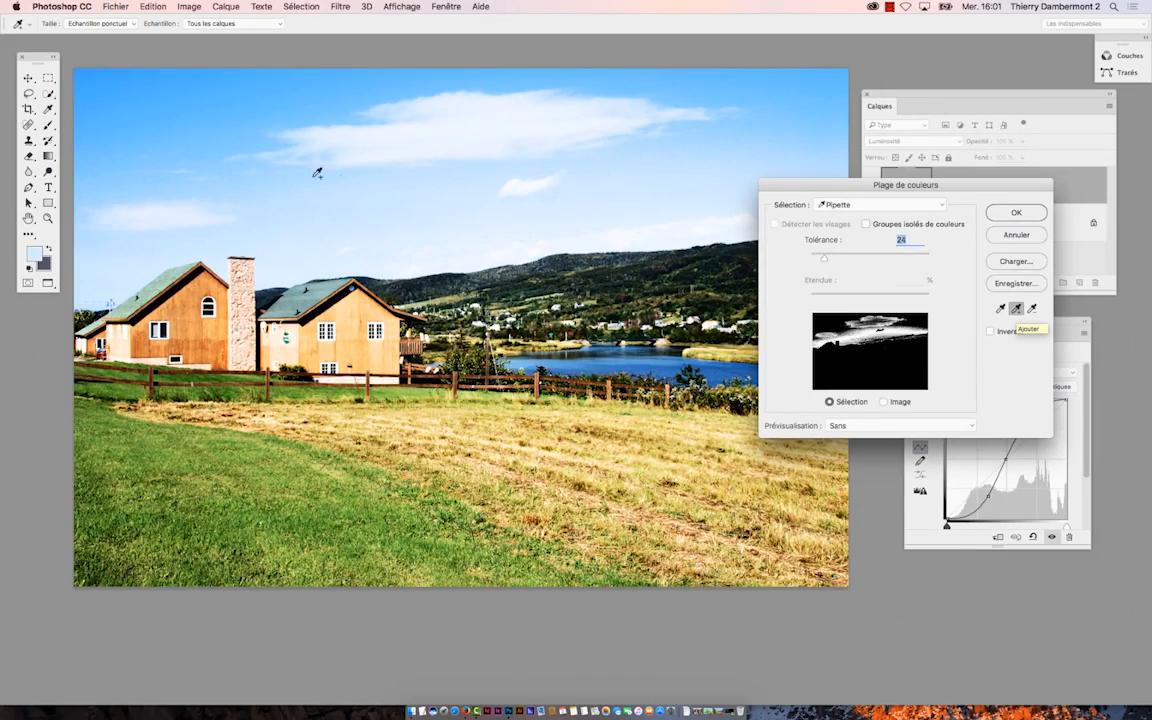
key(alt+super+8)
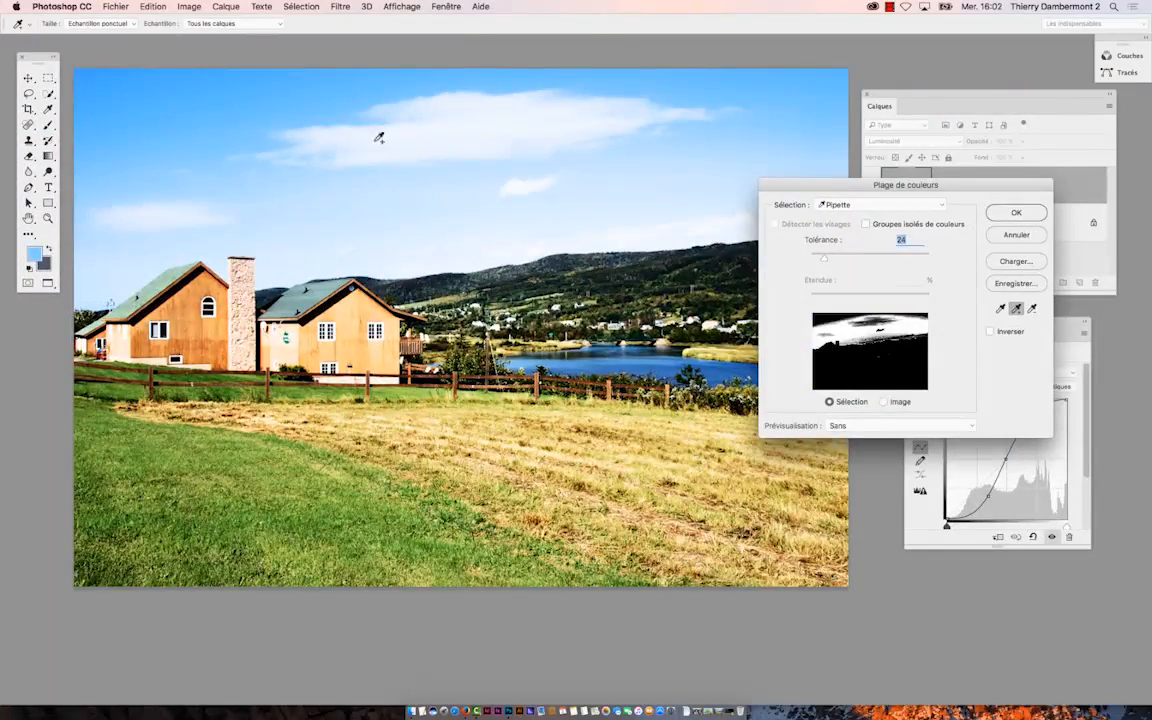
click(777, 92)
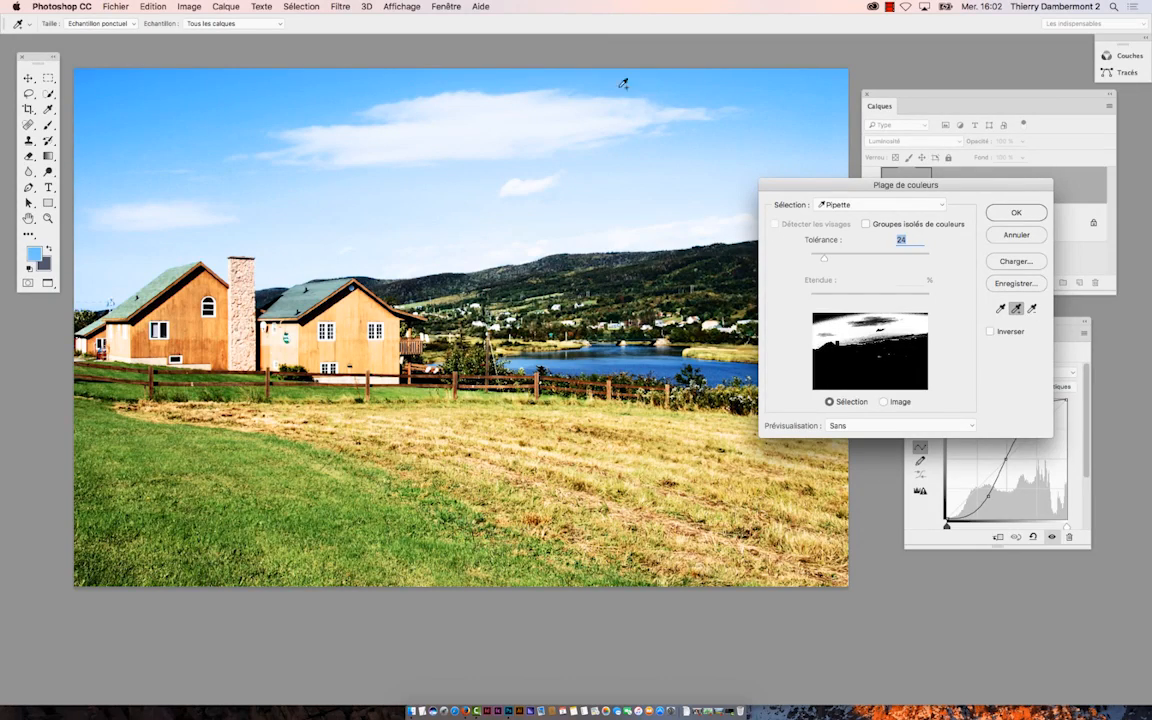
key(super)
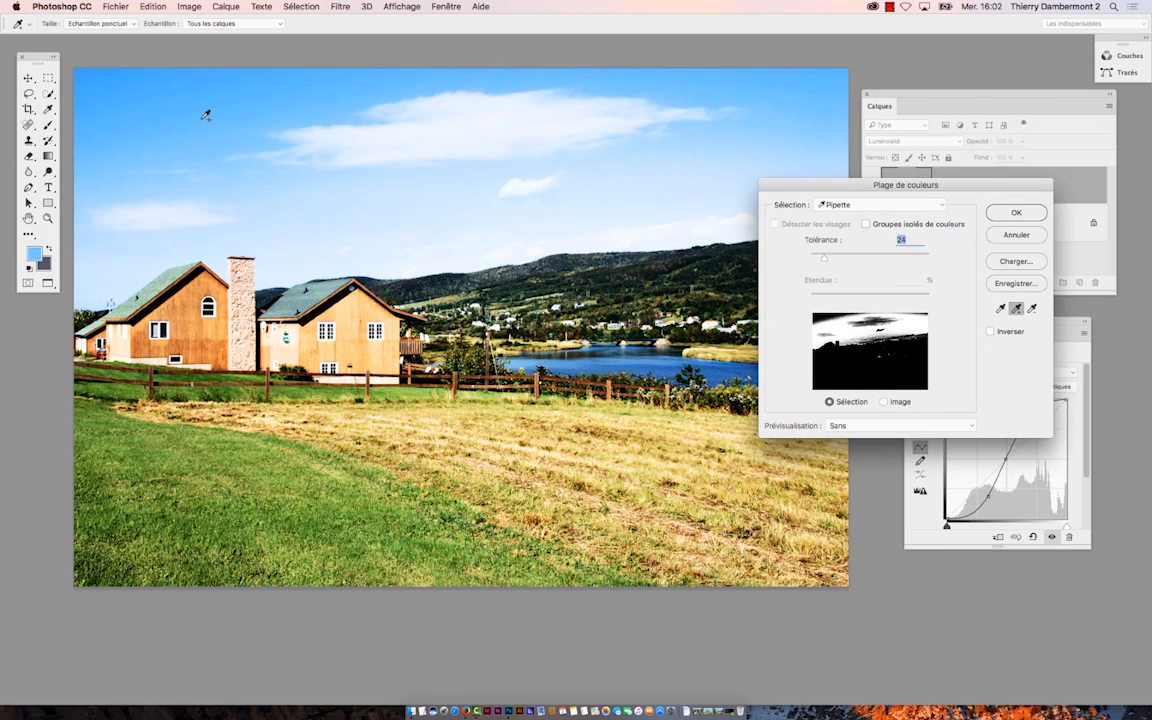
mouse_move(202, 120)
mouse_down()
mouse_move(142, 112)
mouse_move(111, 88)
mouse_up()
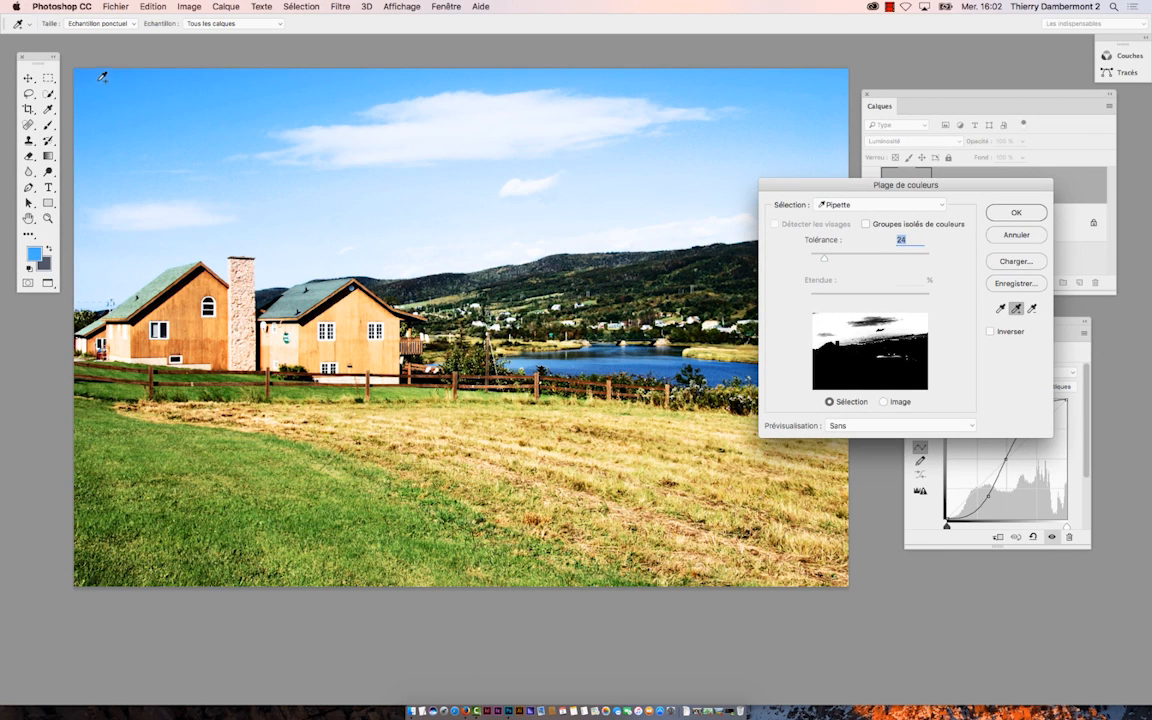
Add the upper sky's deep blue and the large cloud's white tones to the colour range sample
click(710, 91)
click(581, 121)
click(514, 121)
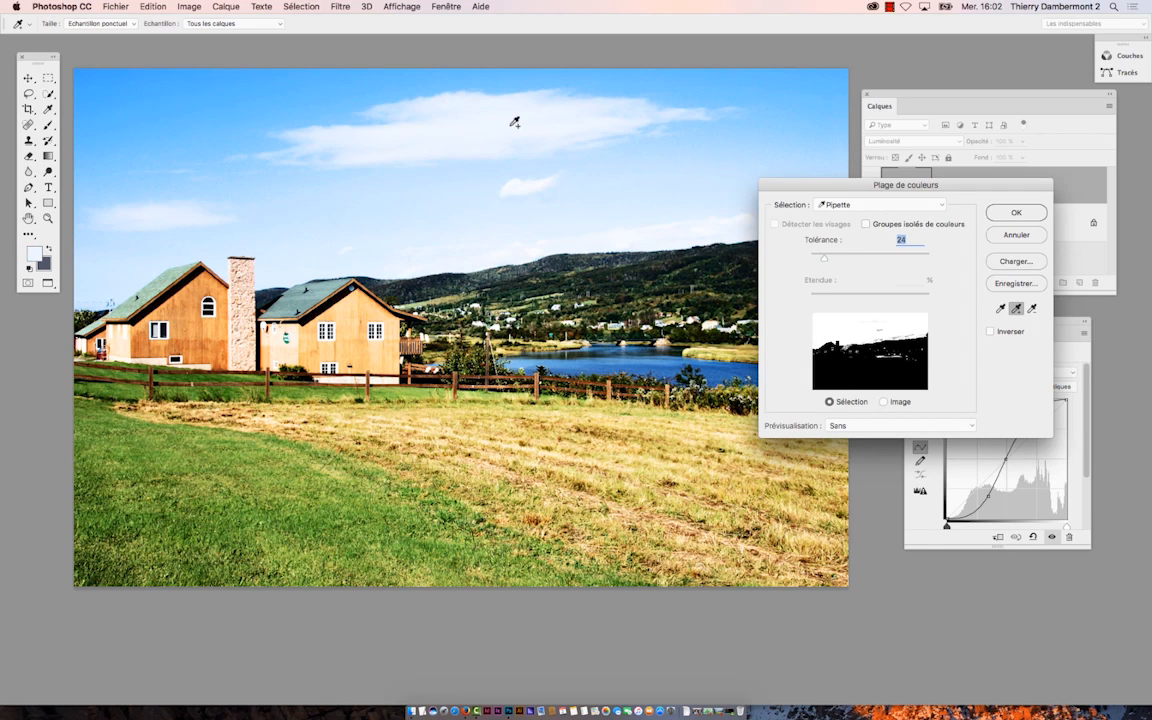
click(660, 108)
click(745, 125)
drag(815, 184, 852, 184)
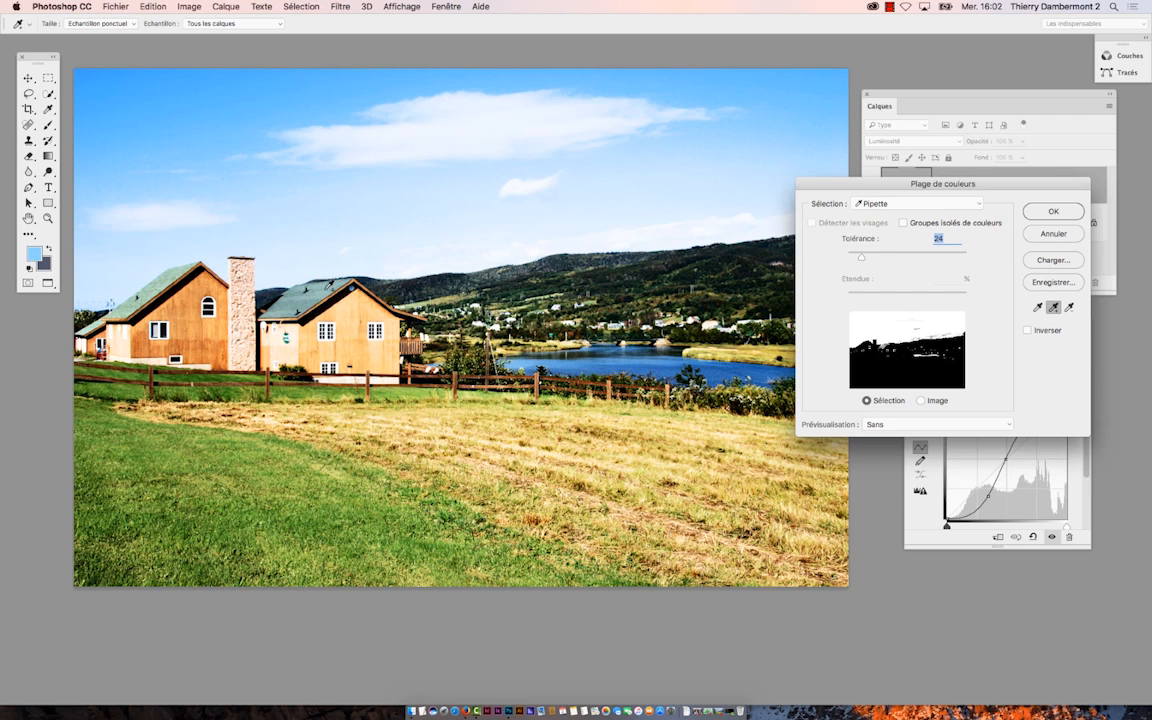
Try adding the wooden house's orange wall tone to the colour range sample, and reset the colour range settings
click(290, 262)
click(167, 265)
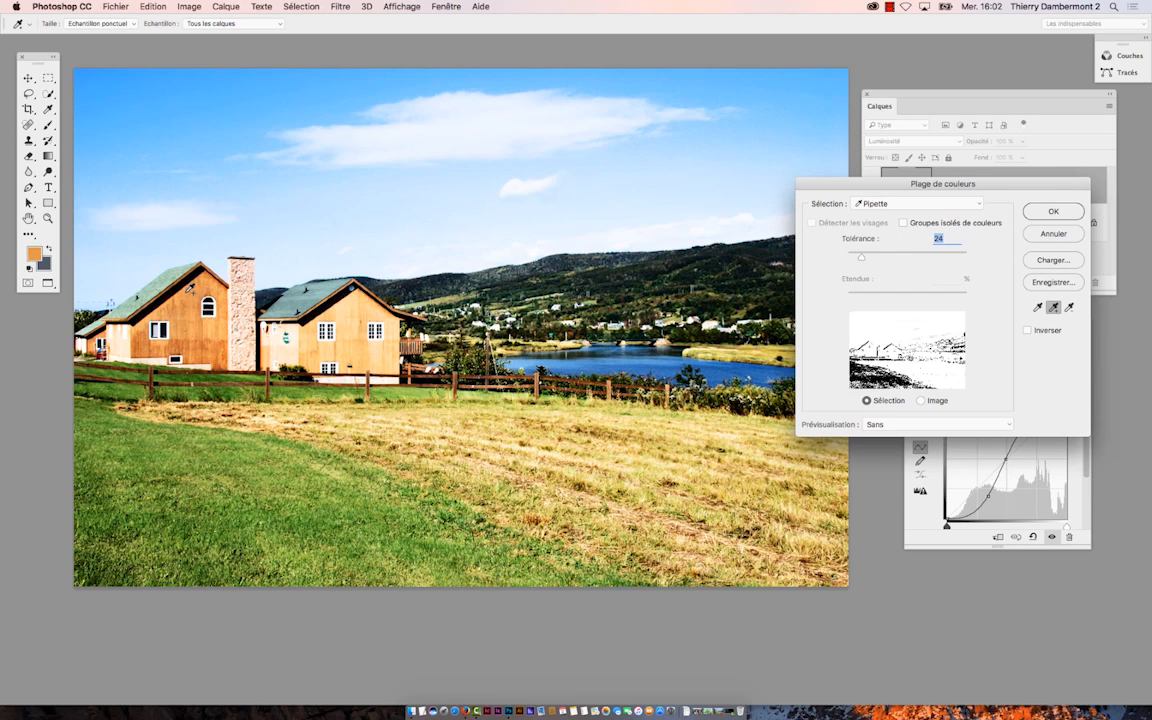
key(alt+super+8)
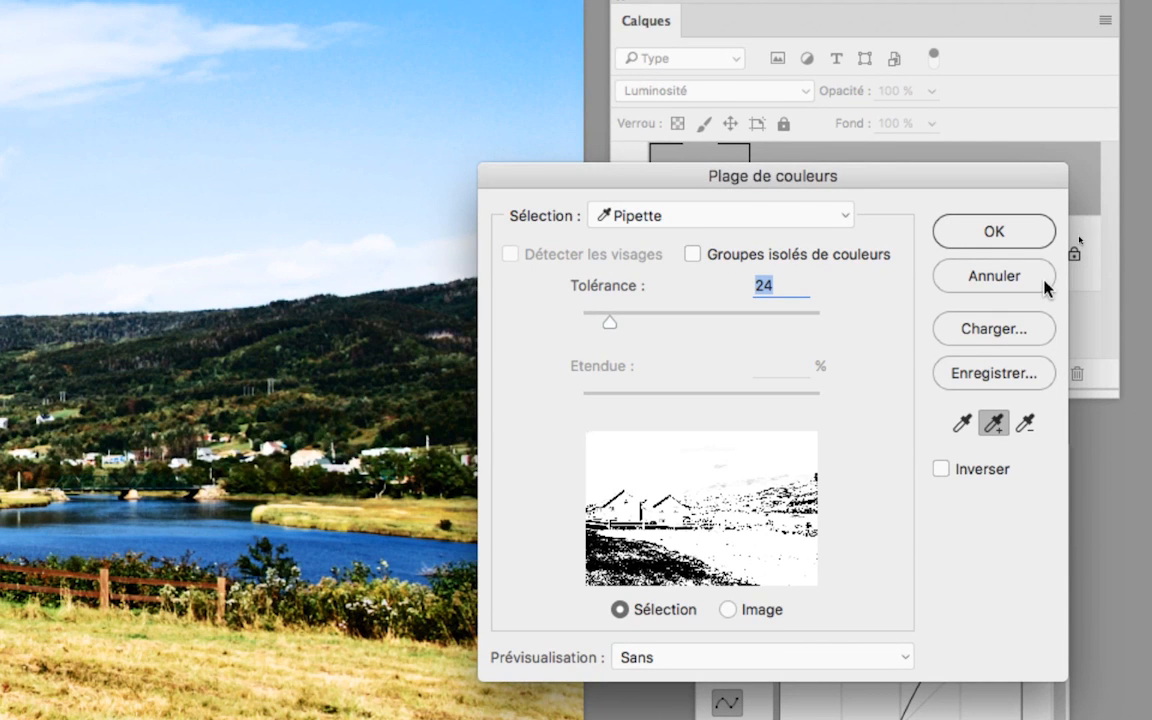
key(alt)
key(alt)
alt+click(1032, 278)
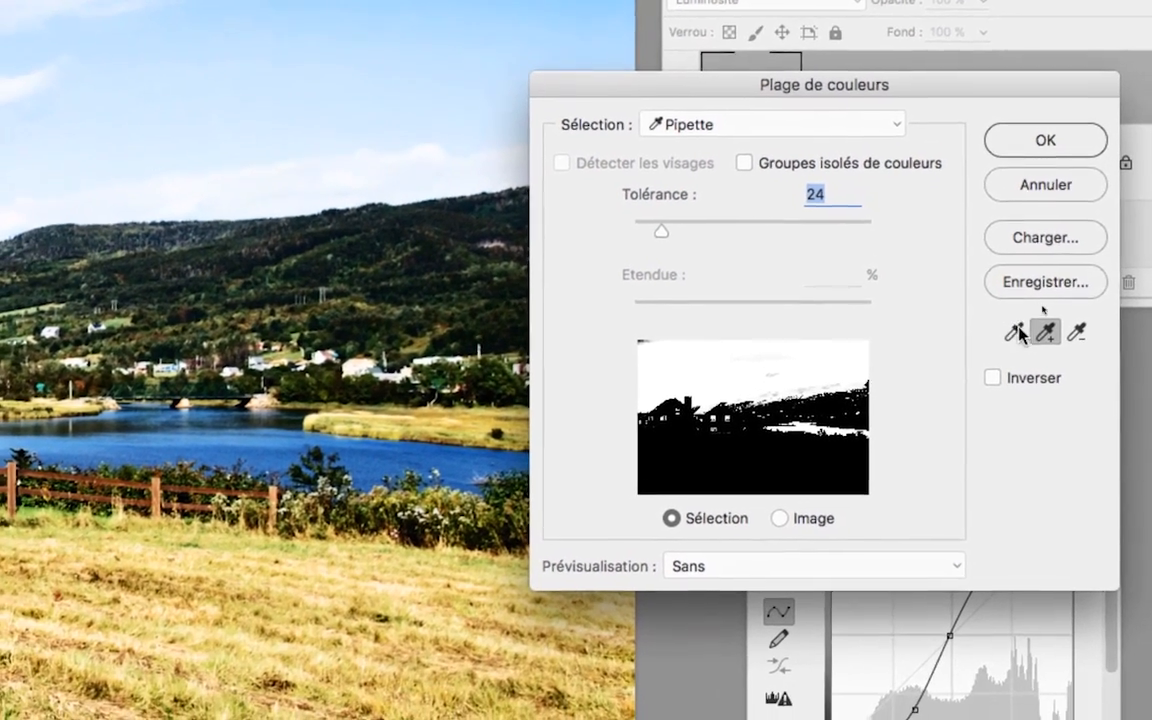
Resample the sky from its pale tones to its deep blue, set the tolerance to 34, and cancel the colour range selection
click(1015, 332)
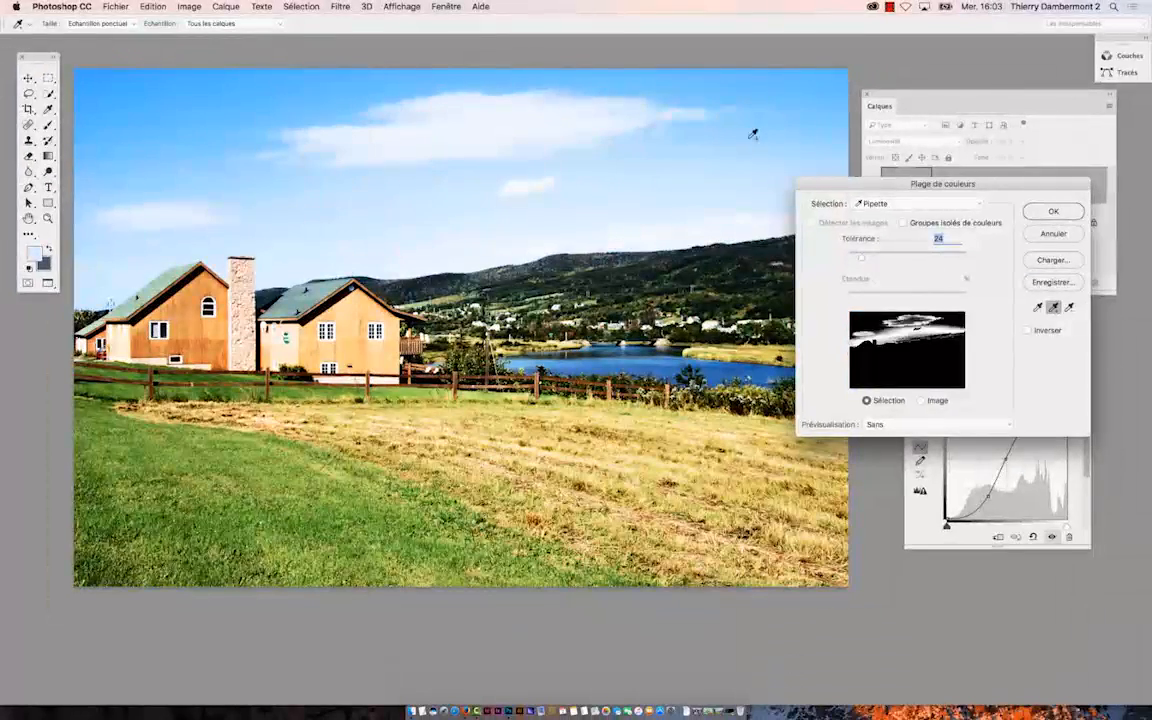
mouse_move(750, 138)
mouse_down()
mouse_move(740, 94)
mouse_move(684, 84)
mouse_move(307, 92)
mouse_move(95, 82)
mouse_up()
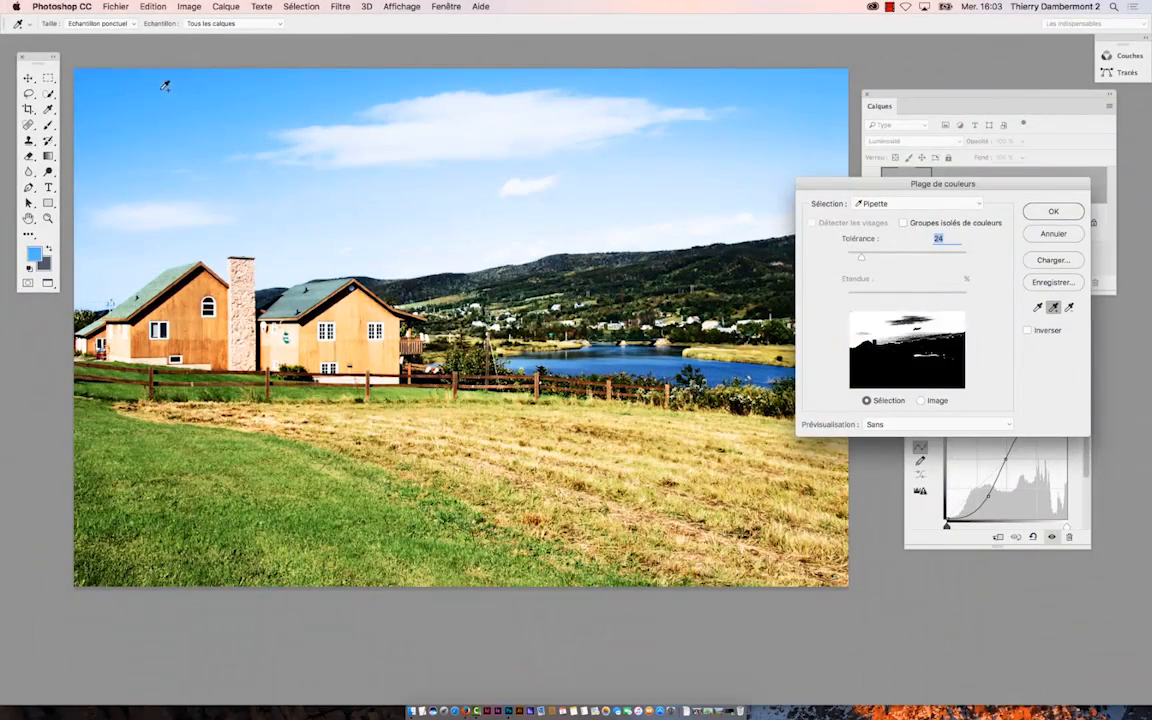
click(155, 52)
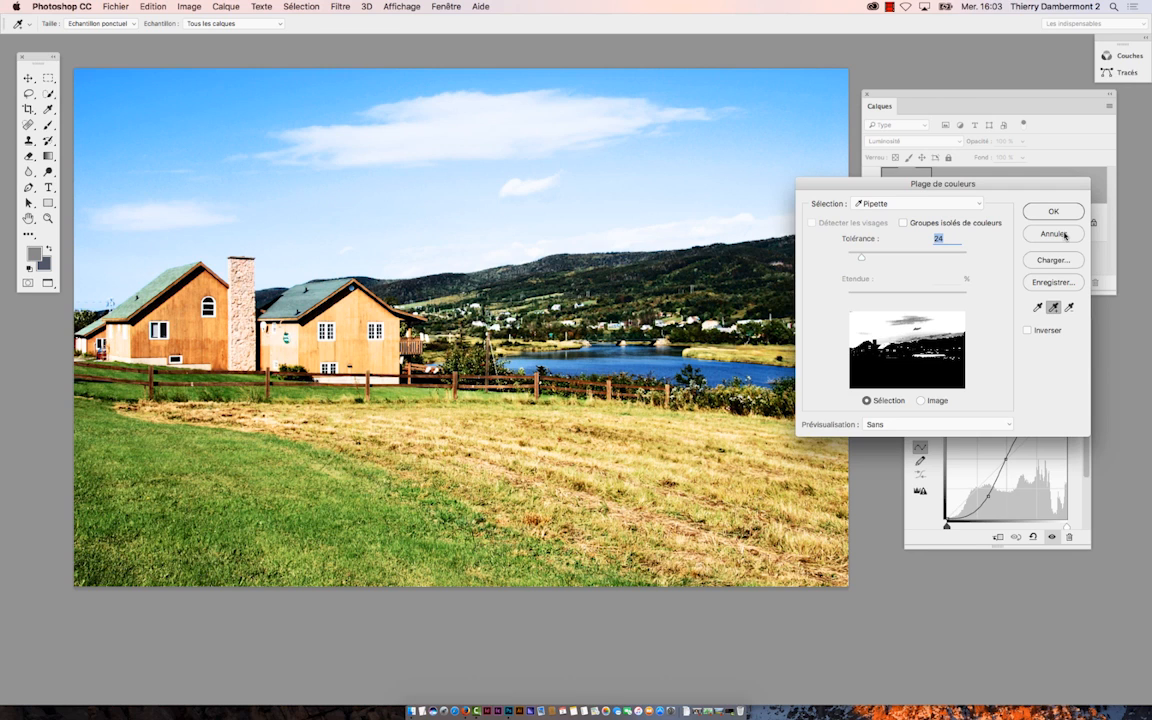
mouse_move(866, 260)
mouse_down()
mouse_move(854, 254)
mouse_move(868, 256)
mouse_up()
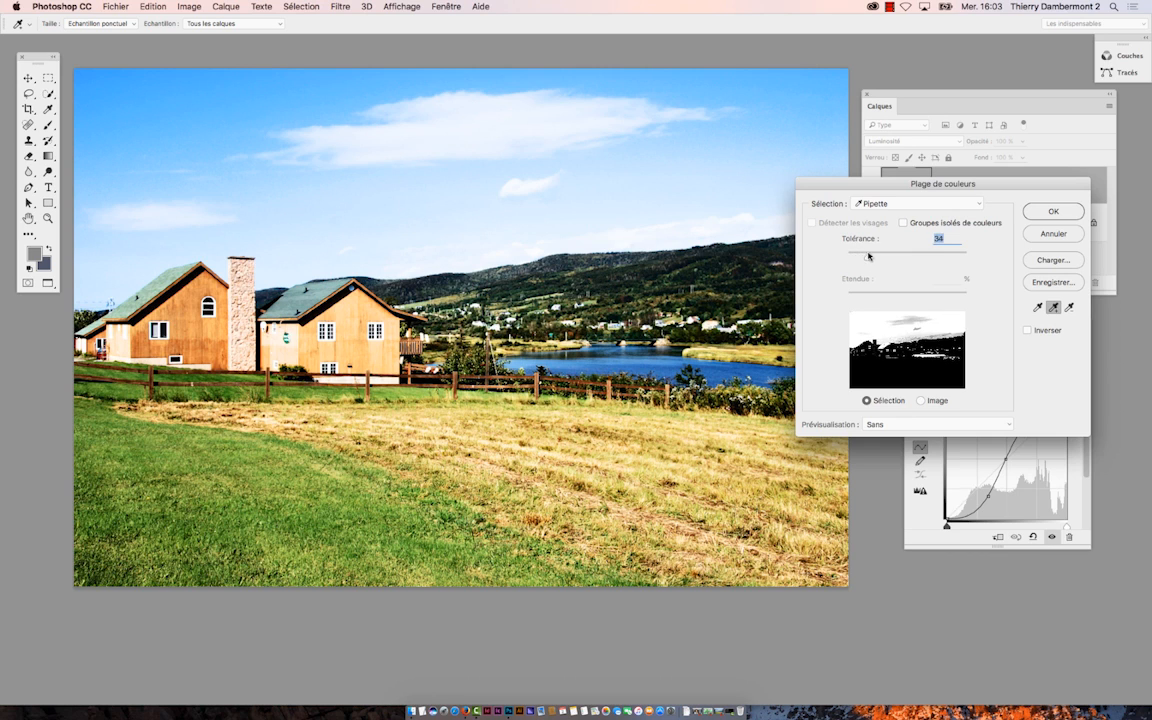
click(1054, 234)
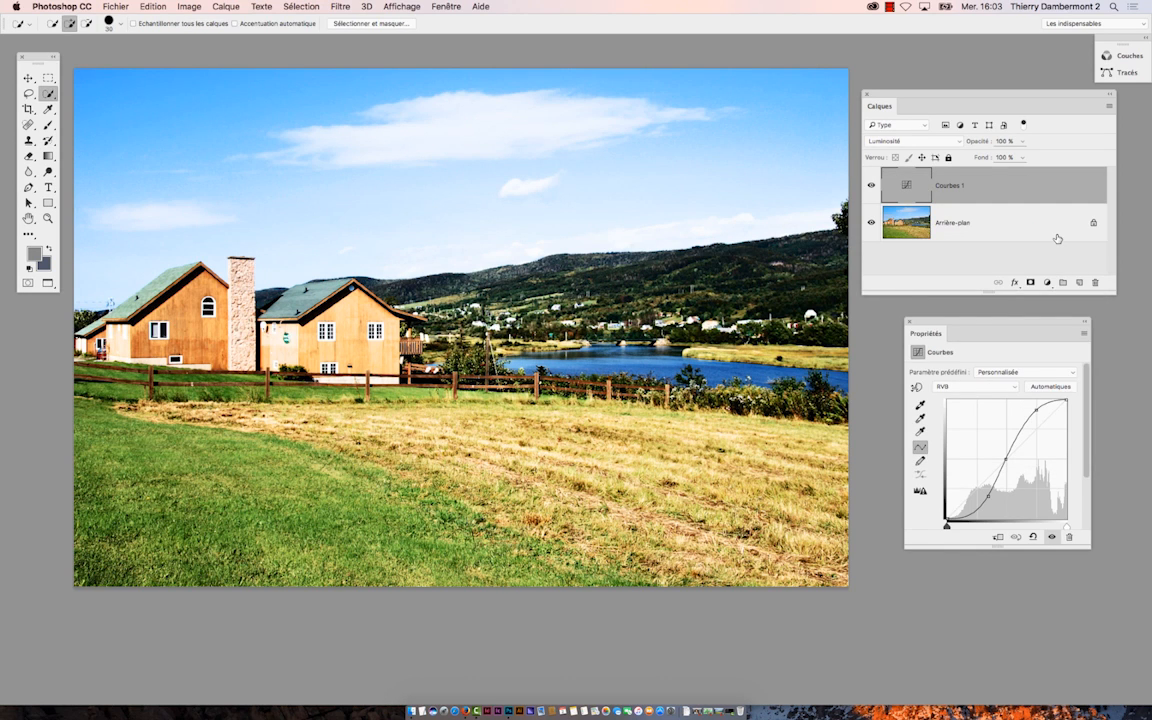
Compare the photo with and without the Courbes 1 layer, leaving that layer hidden
click(871, 187)
click(871, 187)
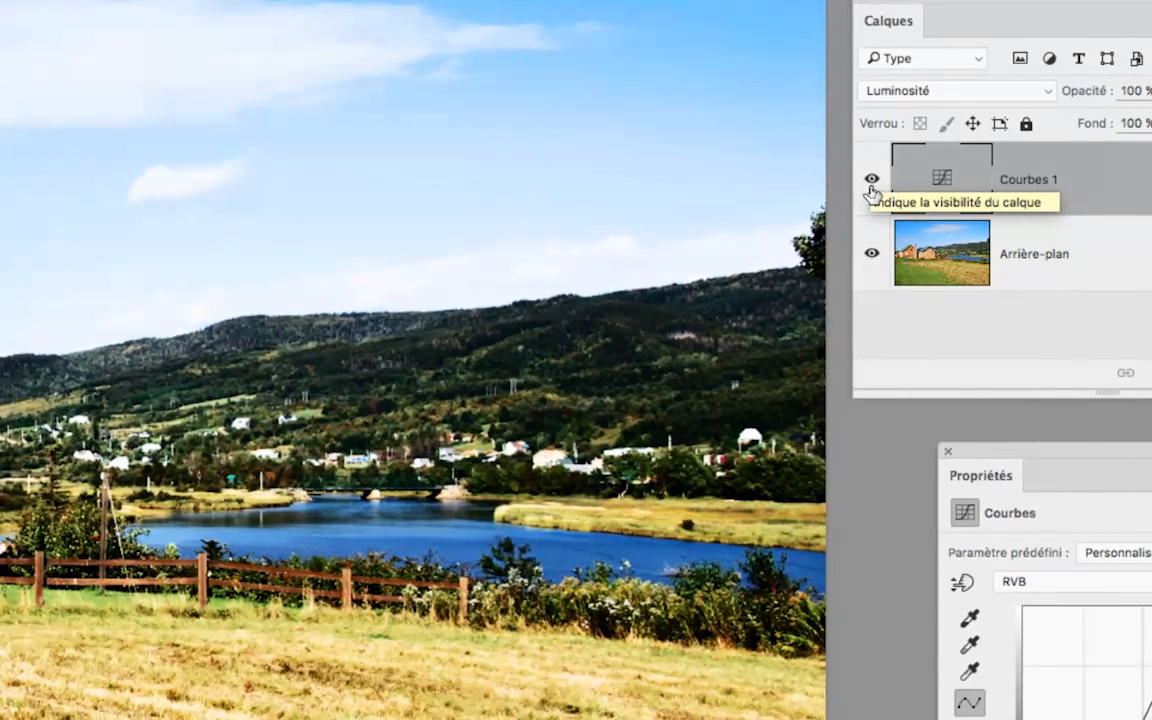
click(871, 186)
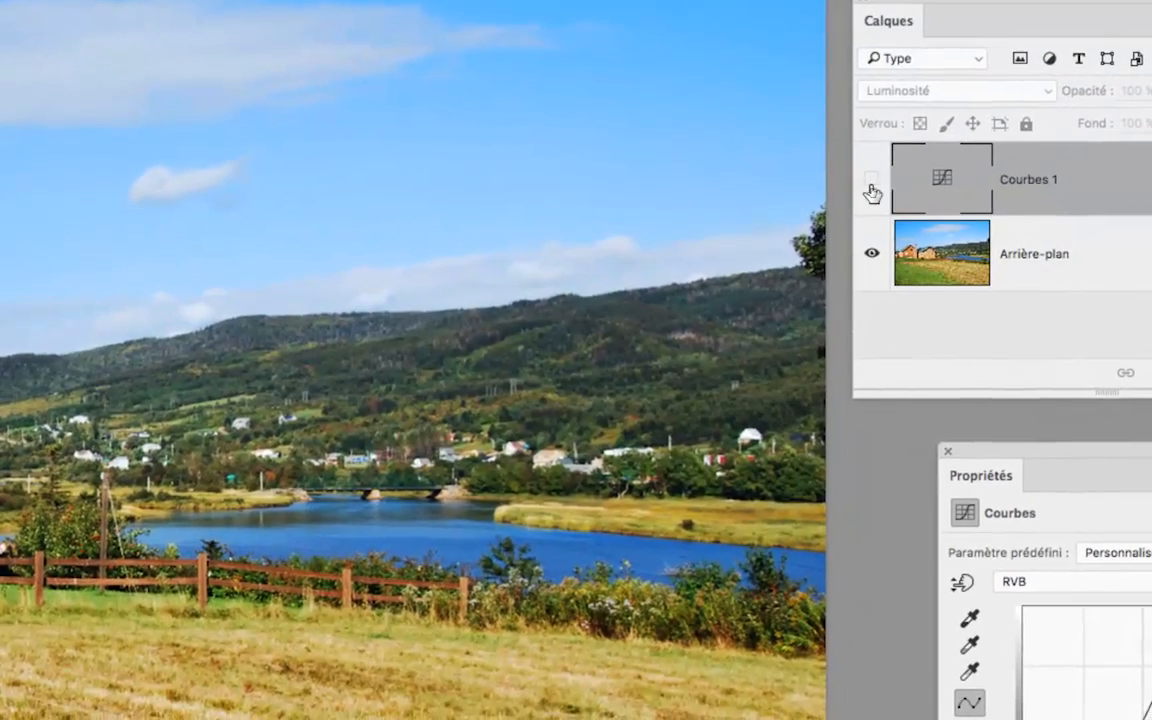
click(871, 187)
click(871, 188)
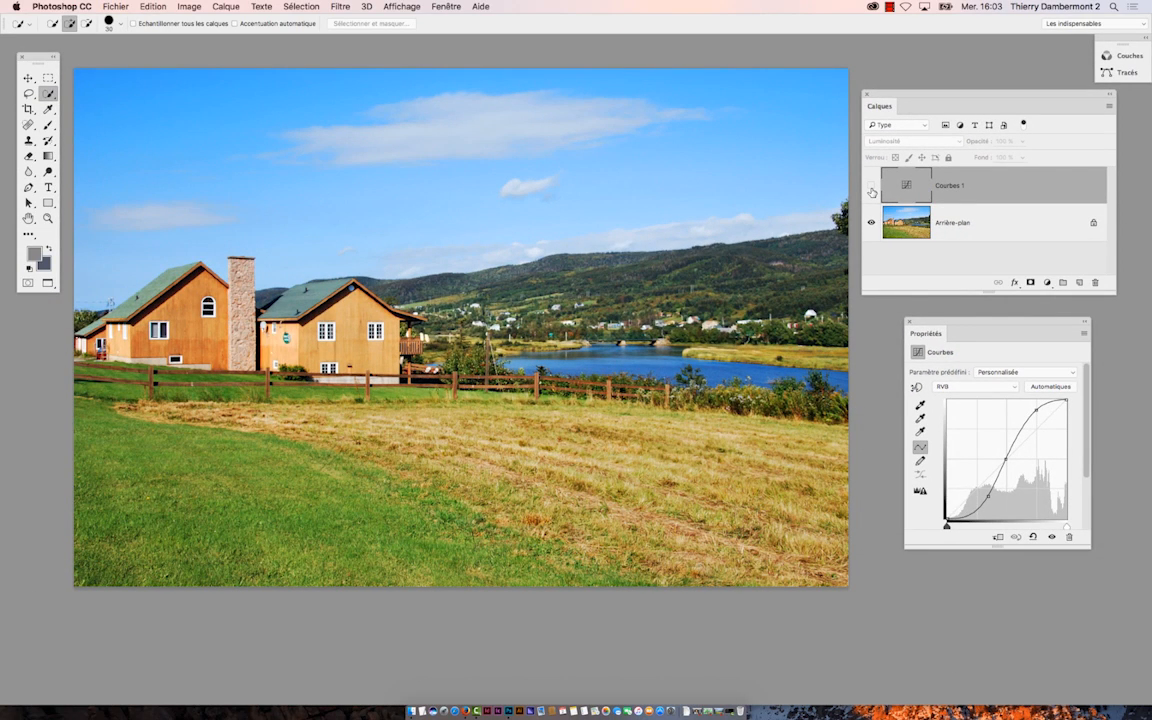
Draw a rough Lasso selection around the whole sky, following the mountain ridge and cutting across the house roofs
click(29, 95)
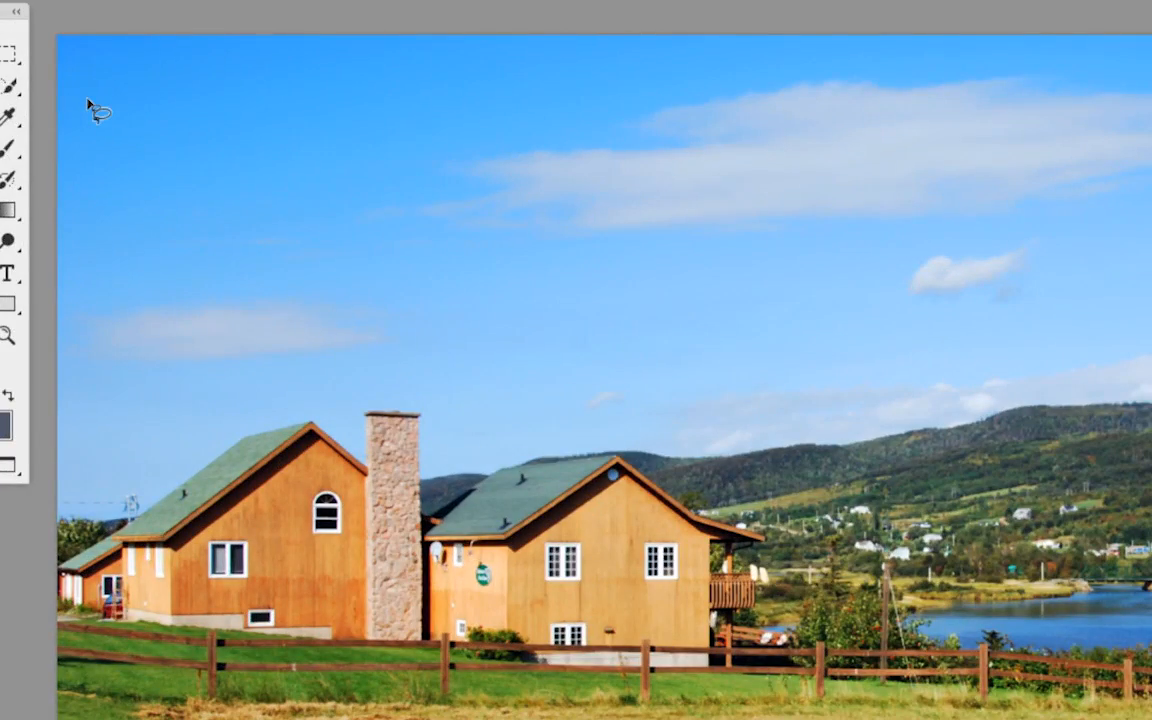
mouse_move(87, 99)
mouse_down()
mouse_move(79, 79)
mouse_move(132, 56)
mouse_move(366, 61)
mouse_up()
drag(180, 92, 2, 88)
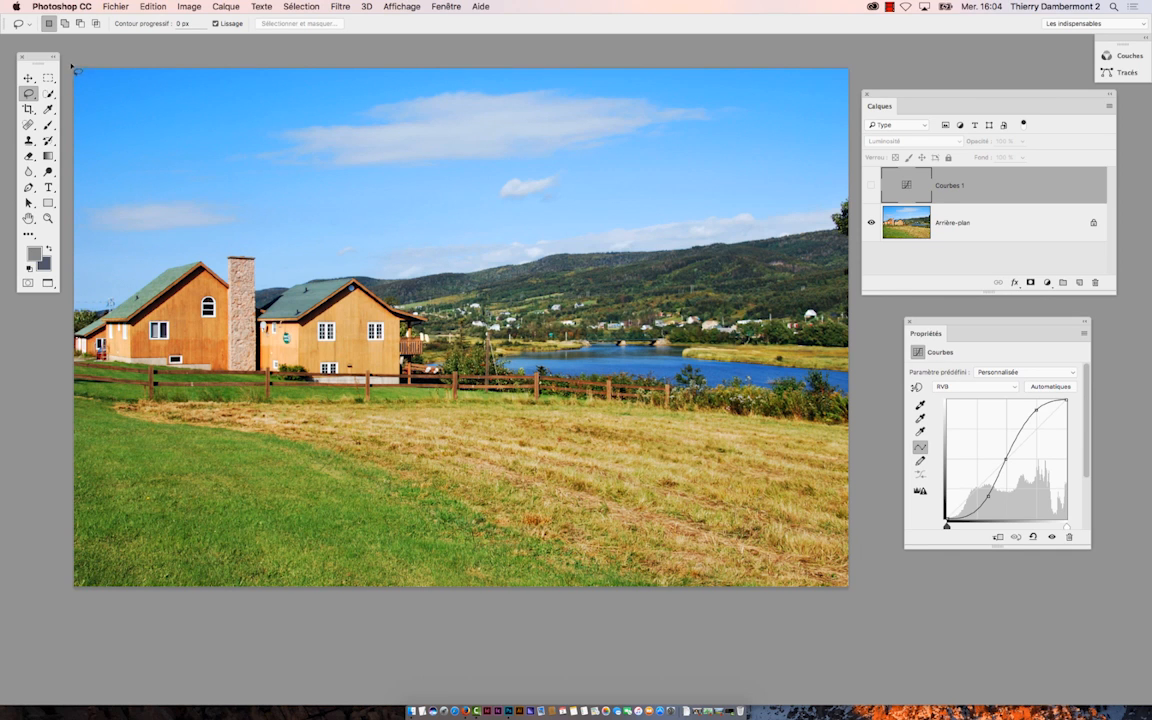
drag(88, 60, 846, 66)
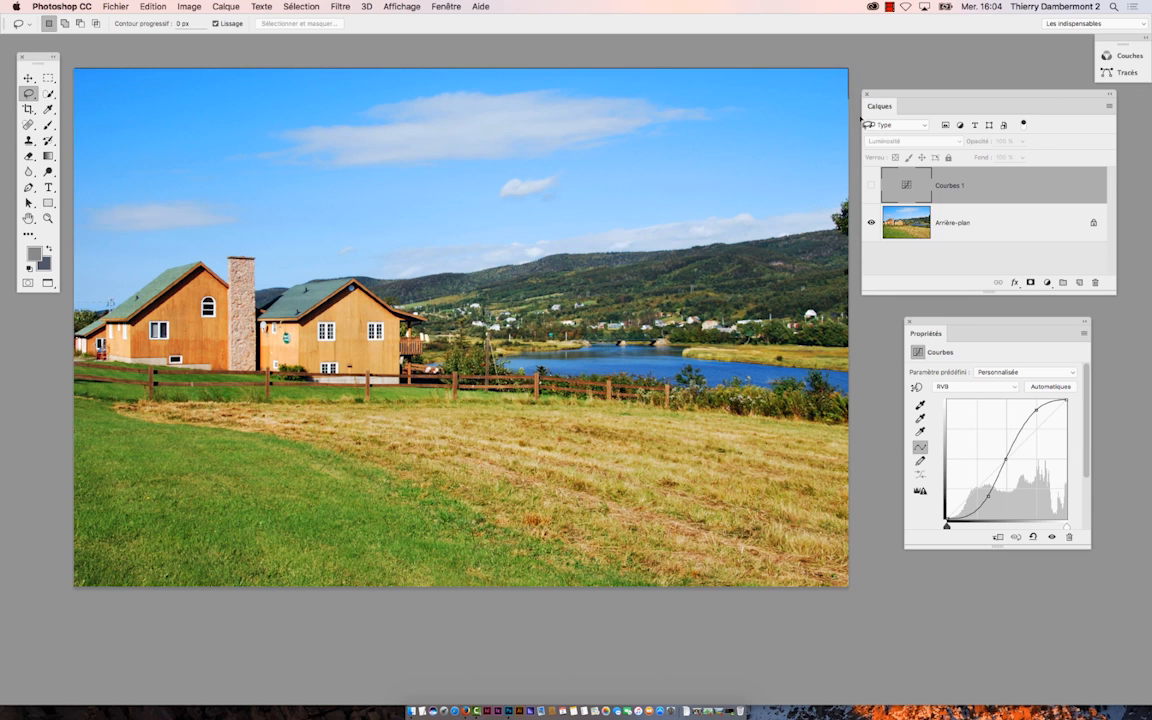
drag(861, 118, 867, 232)
drag(795, 250, 642, 268)
mouse_move(572, 266)
mouse_down()
mouse_move(405, 298)
mouse_move(345, 296)
mouse_up()
mouse_move(245, 290)
mouse_down()
mouse_move(200, 284)
mouse_move(68, 316)
mouse_move(66, 86)
mouse_up()
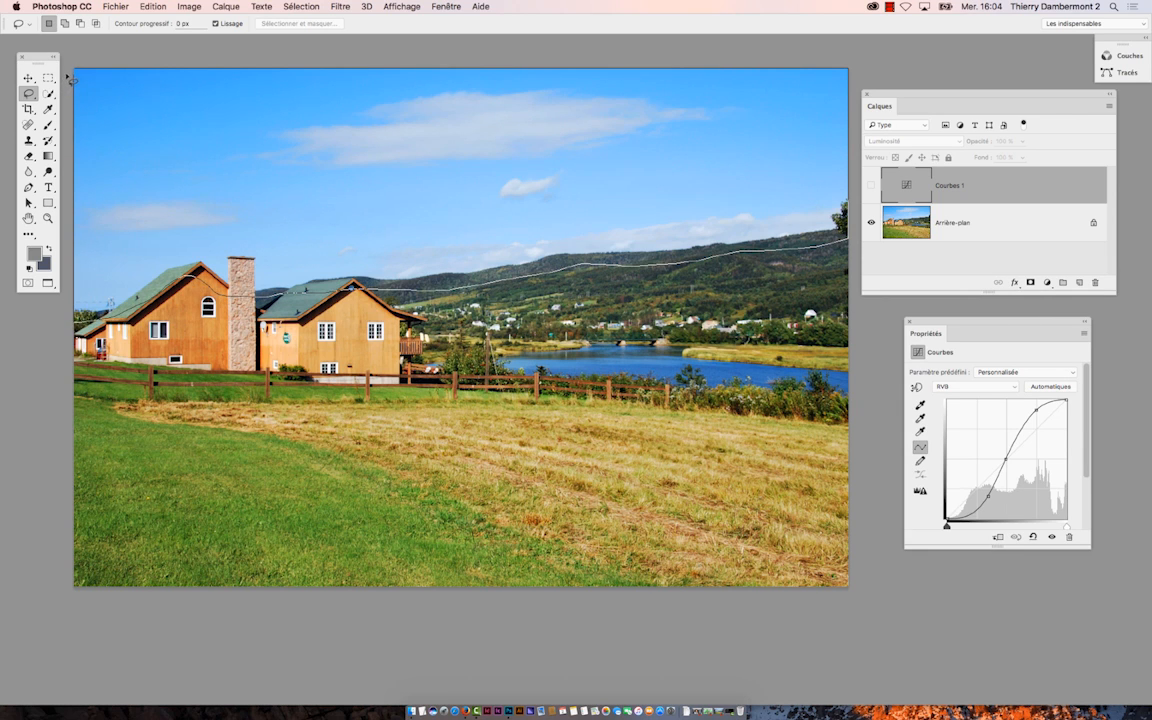
drag(66, 70, 66, 63)
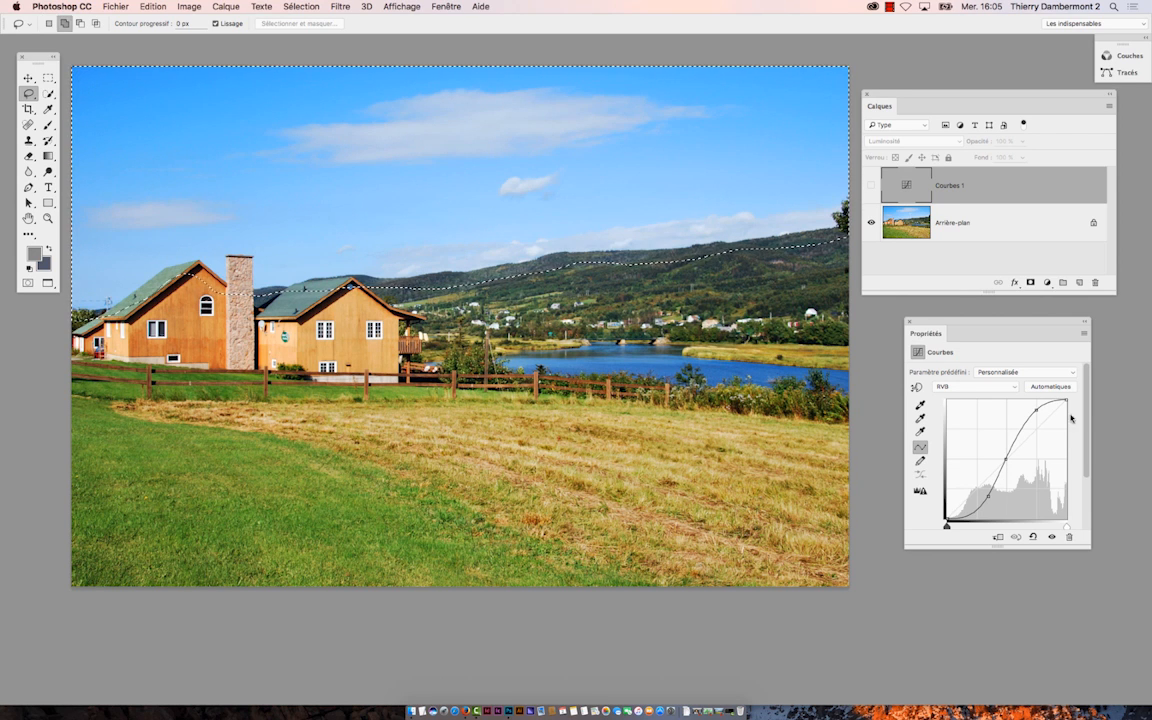
Start a Colour Range selection within the lassoed sky area, move its dialog clear of the layer list, and sample the pale blue sky
click(292, 6)
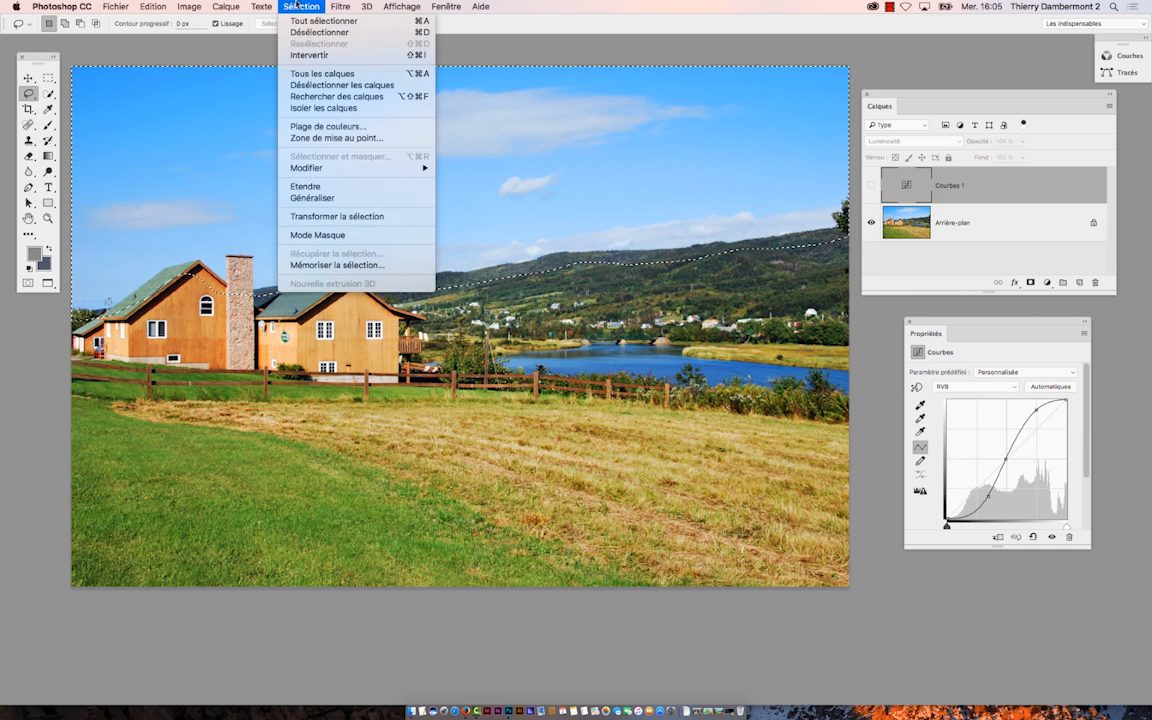
click(329, 127)
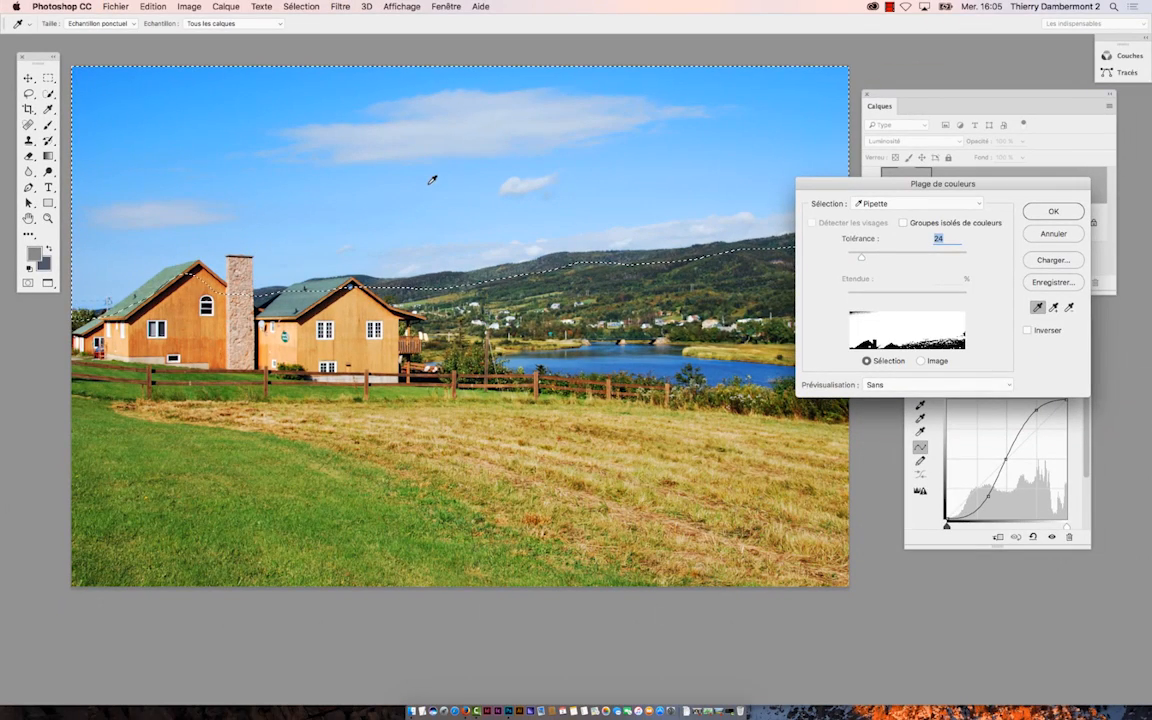
drag(824, 192, 832, 293)
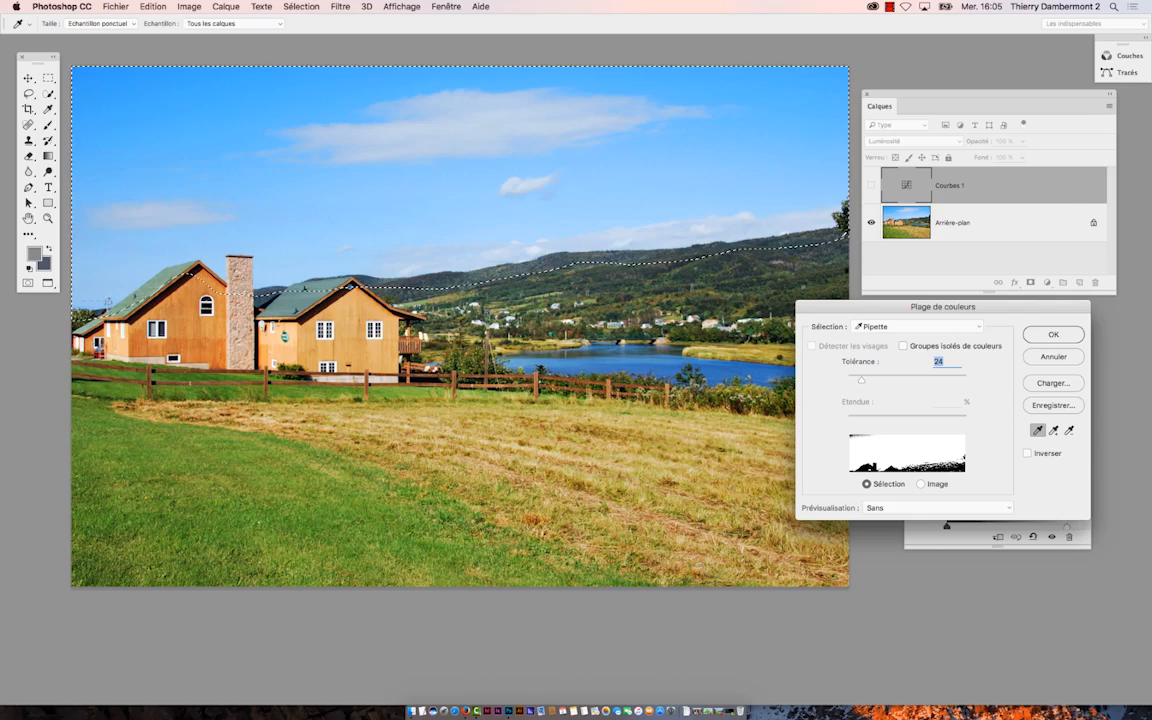
key(ctrl)
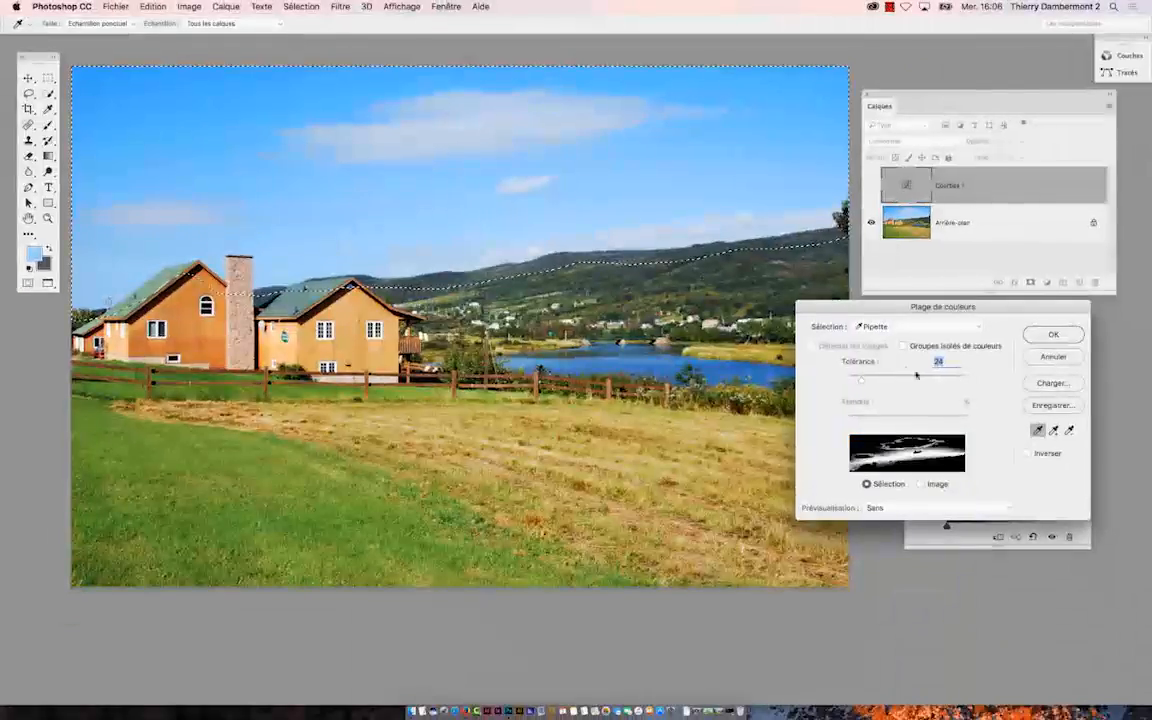
Add the remaining sky tones to the colour range sample, from the deep blue upper sky to the pale areas above the roofs and ridge
click(1051, 430)
drag(822, 171, 816, 103)
drag(684, 86, 591, 88)
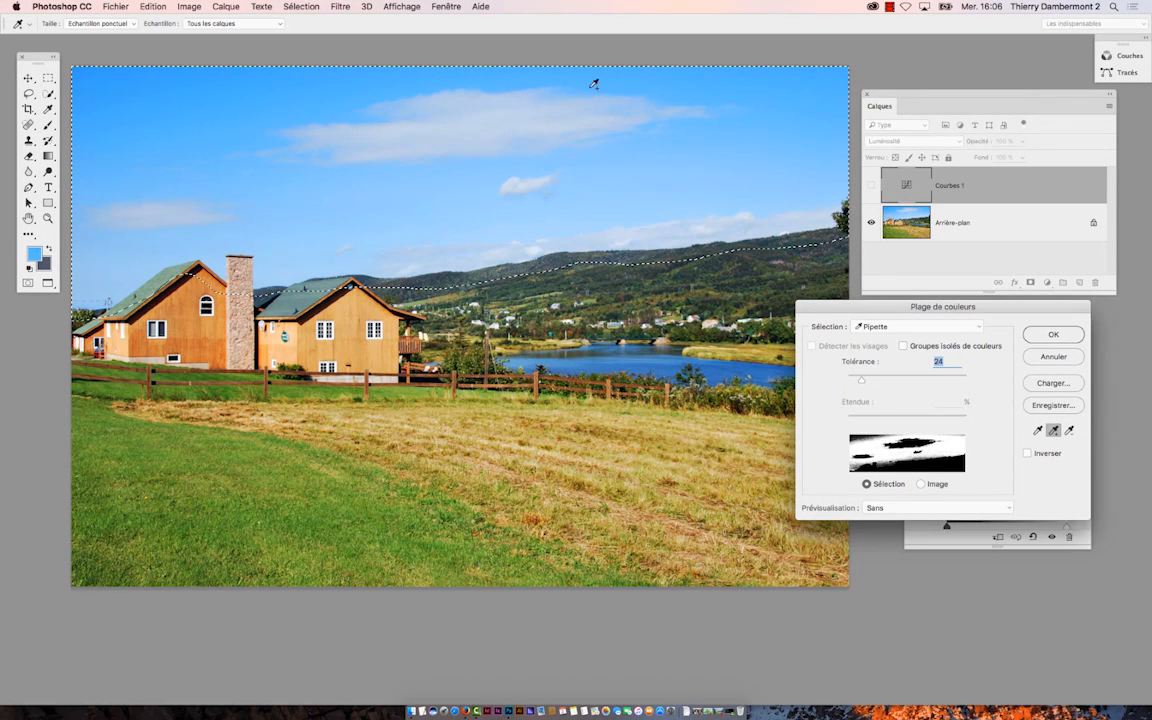
drag(437, 84, 133, 85)
drag(105, 250, 101, 277)
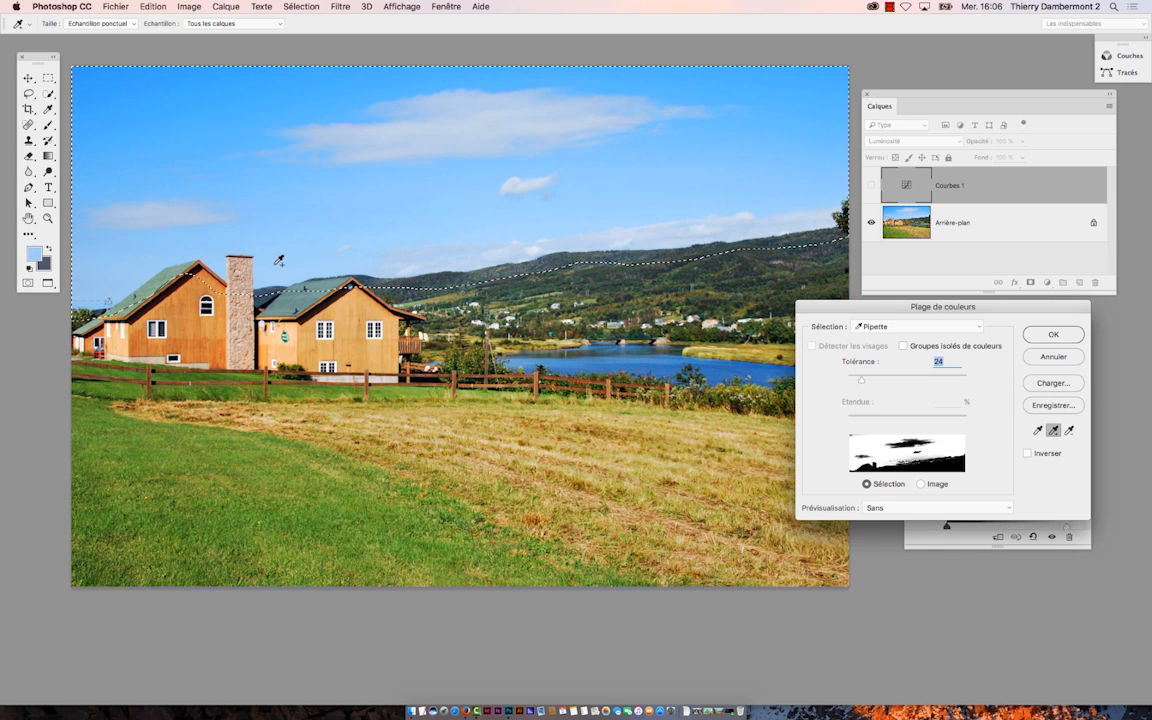
click(276, 265)
click(432, 253)
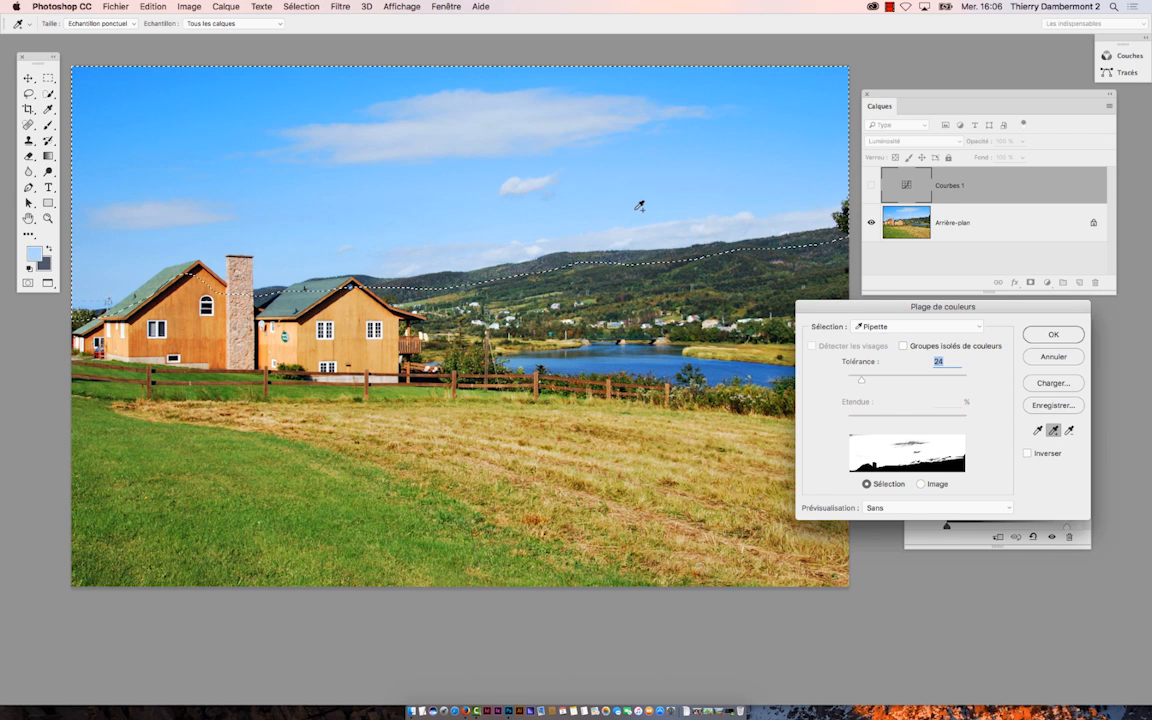
click(804, 210)
Compare the selection mask thumbnail with the image thumbnail, and apply the colour range selection to the sky
key(ctrl)
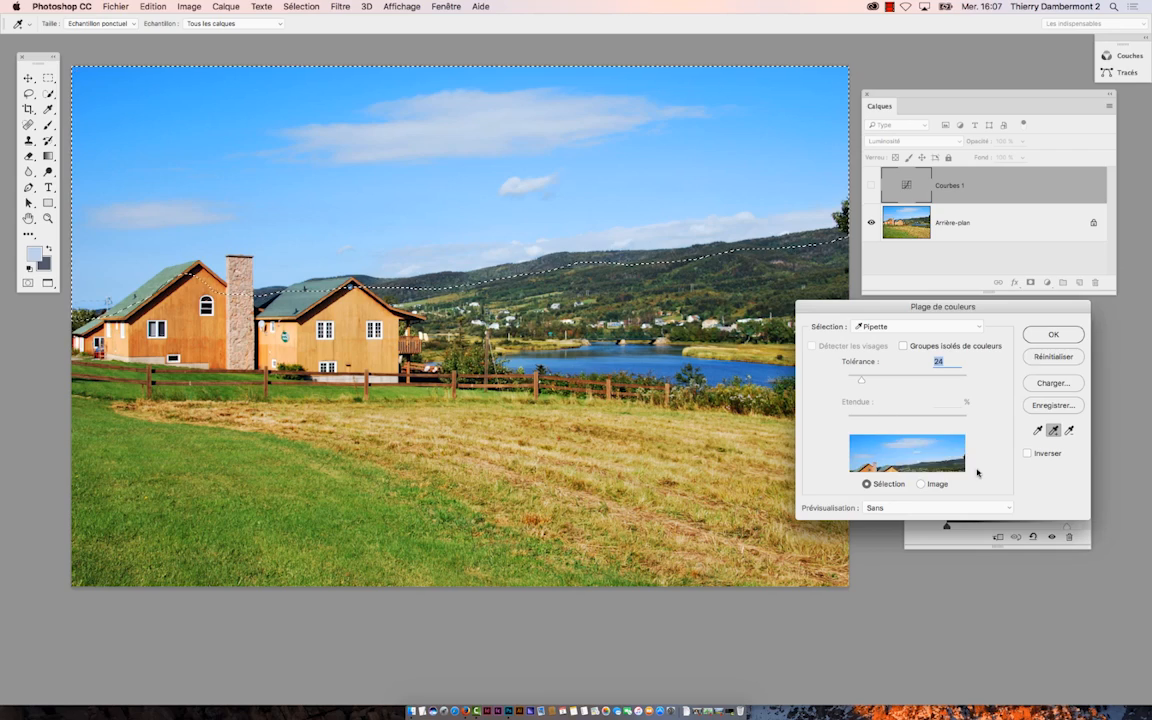
key(ctrl)
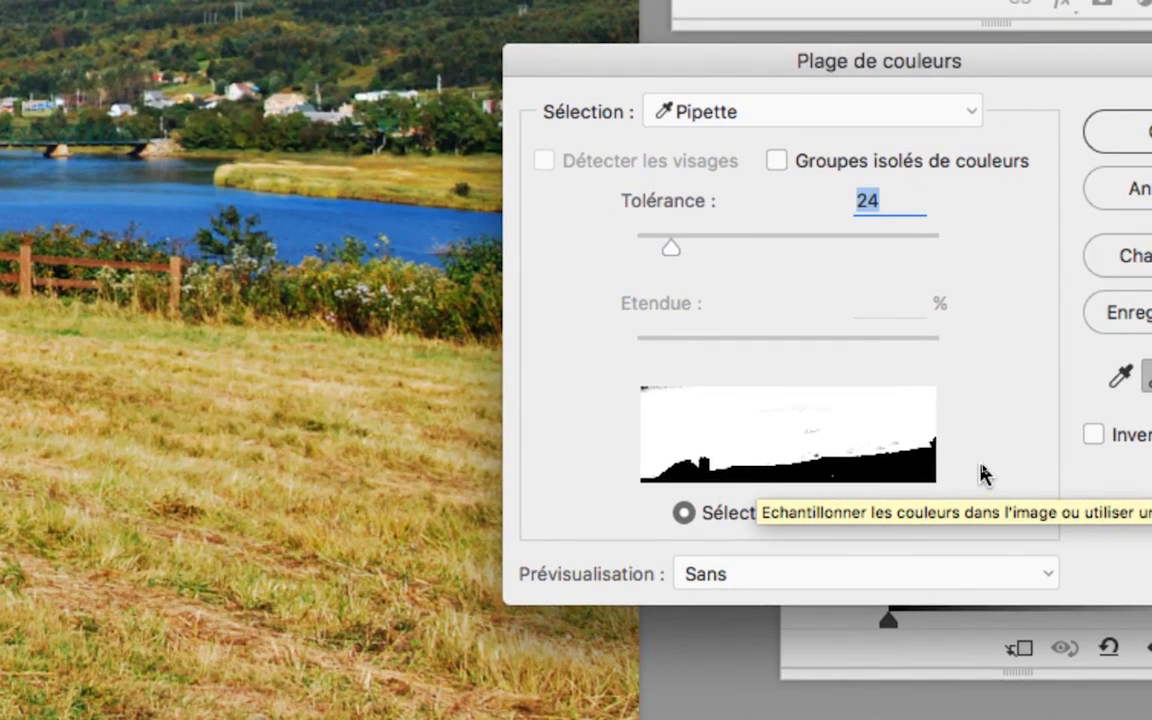
key(ctrl)
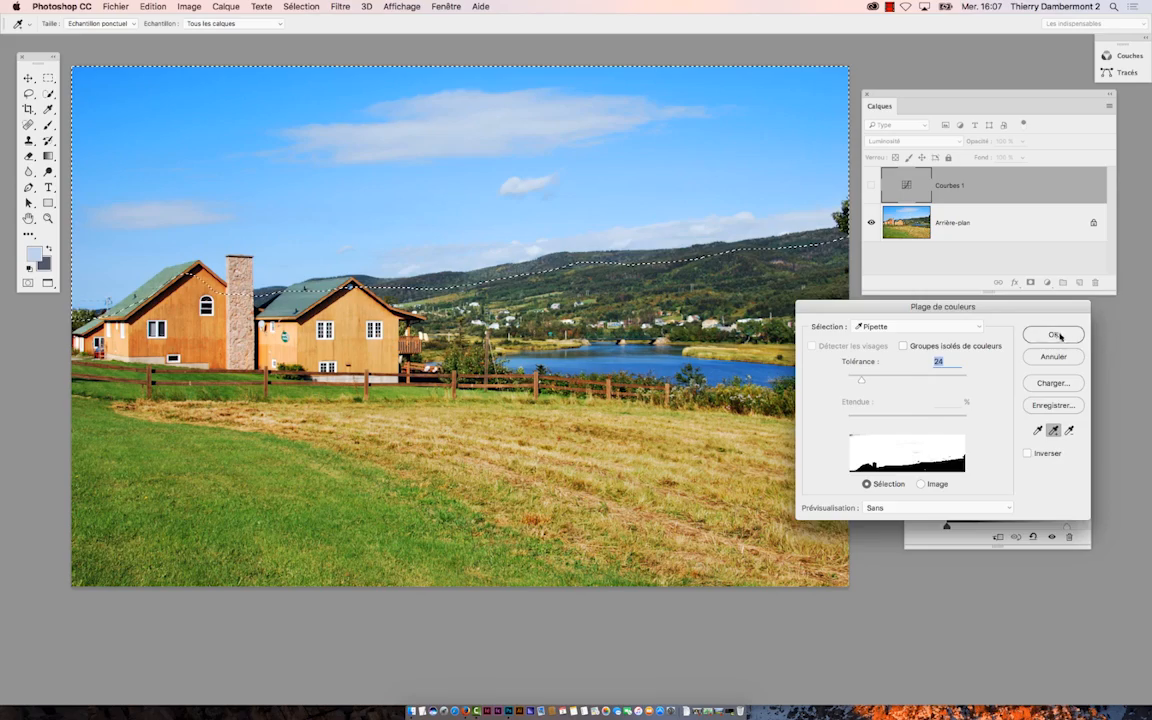
click(1060, 336)
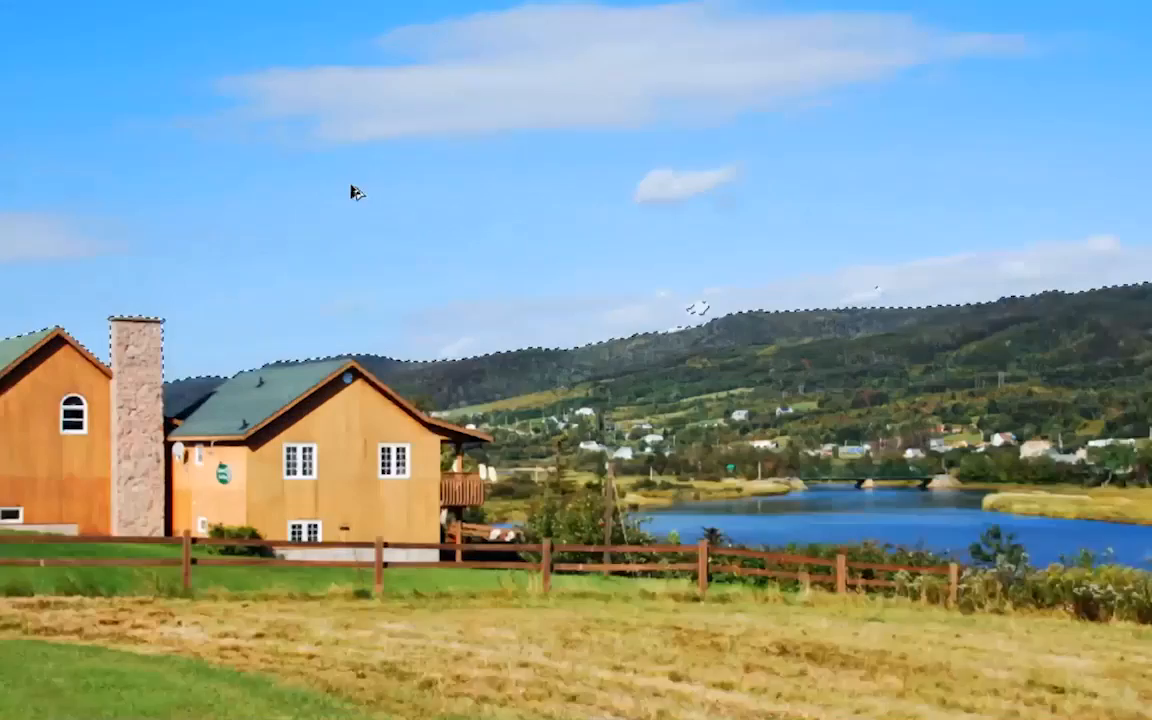